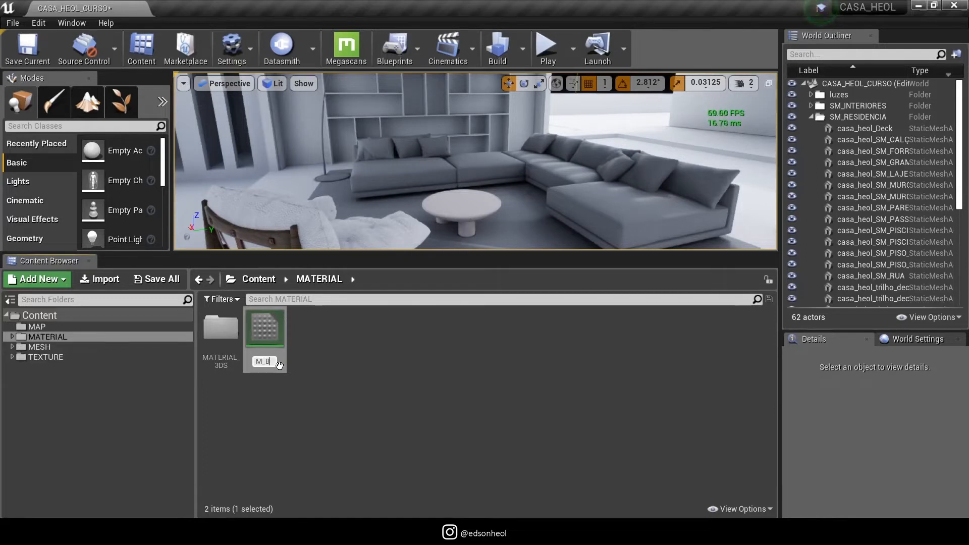
- Name the new material M_BASE and open it for editing, shifting its result node to make room in the graph
{"action": "key", "text": "Return"}
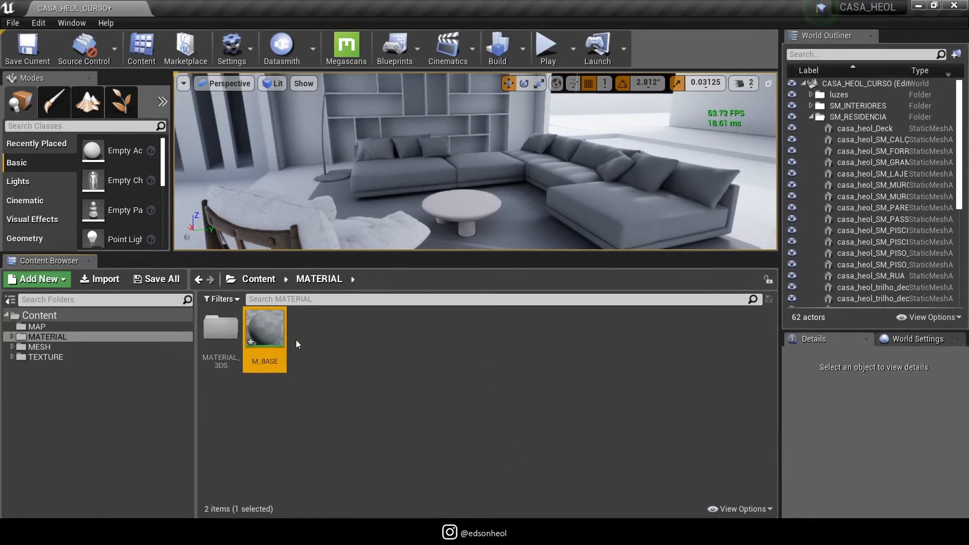
{"action": "double_click", "coordinate": [266, 326]}
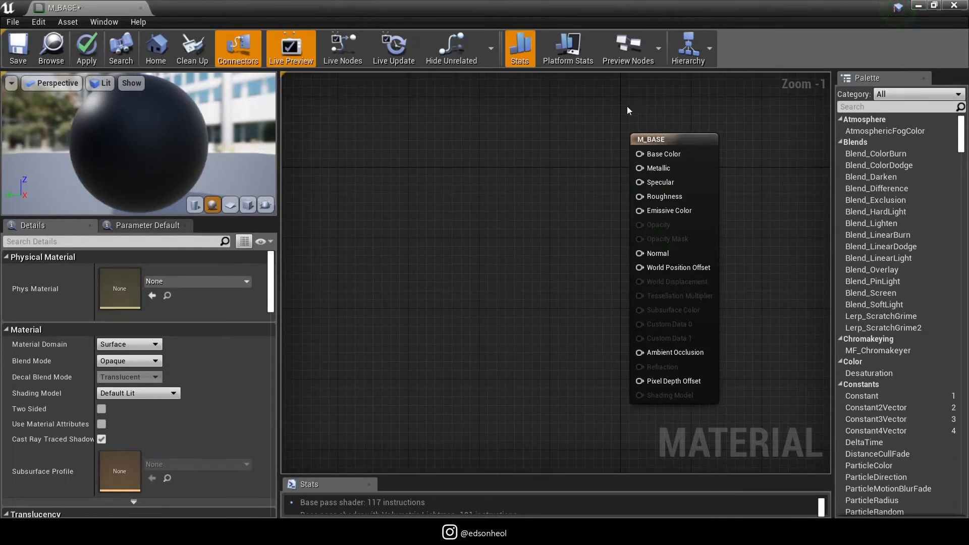
{"action": "left_click_drag", "start_coordinate": [667, 156], "coordinate": [702, 148]}
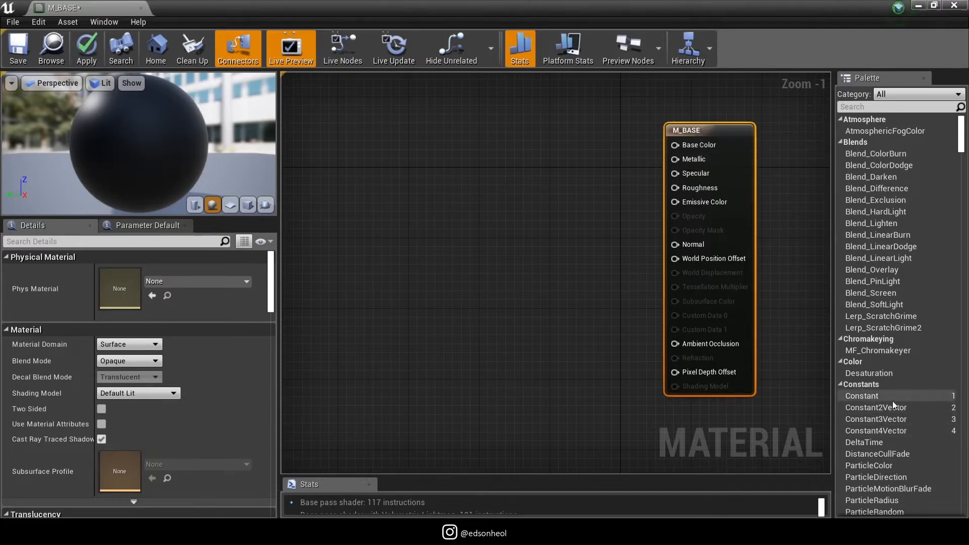
- Add a Constant3Vector node and set its colour to a muted blue with R 0.200156, G 0.320314, B 0.441905
{"action": "left_click_drag", "start_coordinate": [870, 419], "coordinate": [502, 143]}
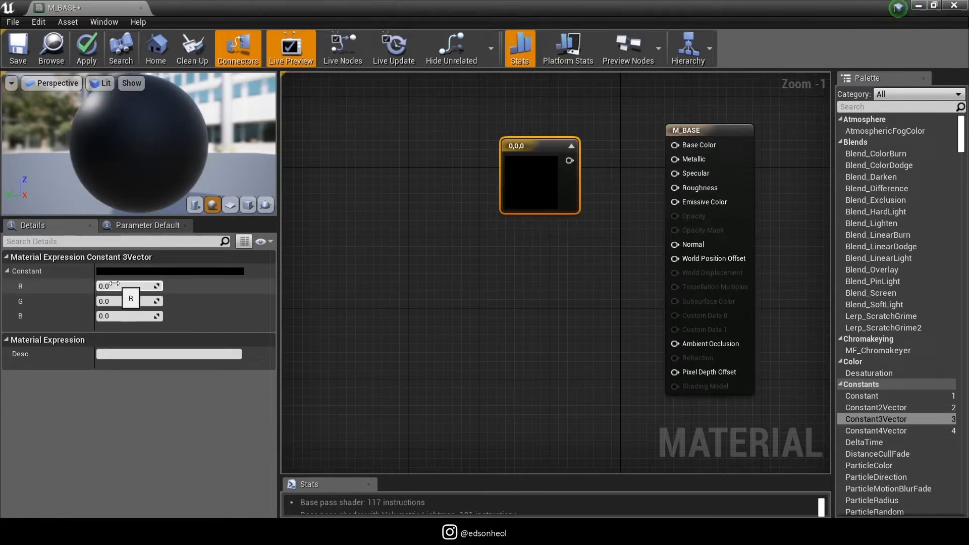
{"action": "left_click_drag", "start_coordinate": [114, 284], "coordinate": [132, 316]}
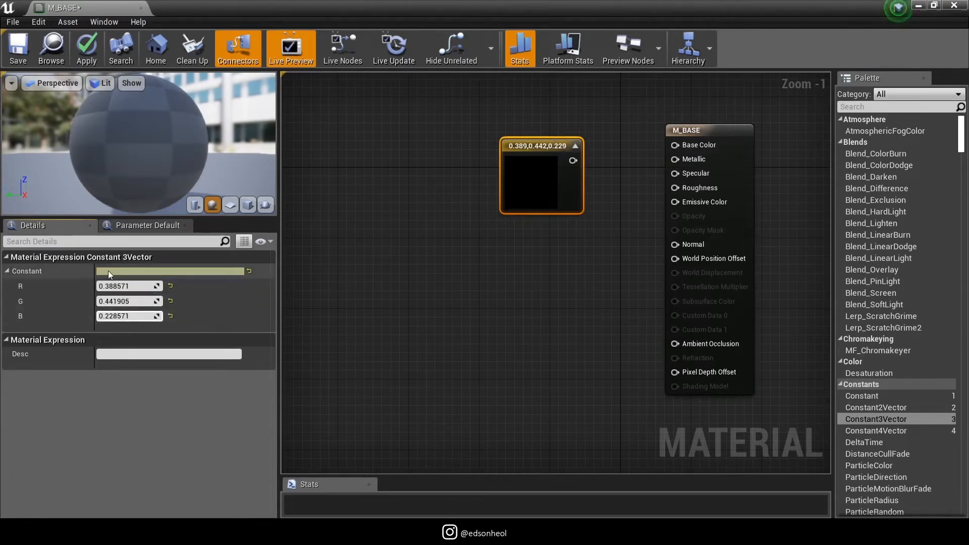
{"action": "left_click", "coordinate": [108, 270]}
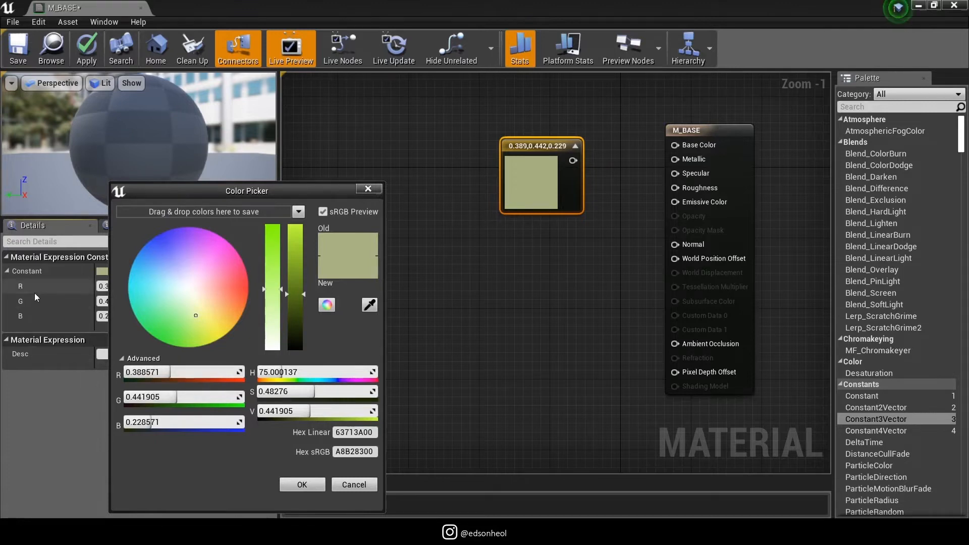
{"action": "left_click", "coordinate": [158, 271]}
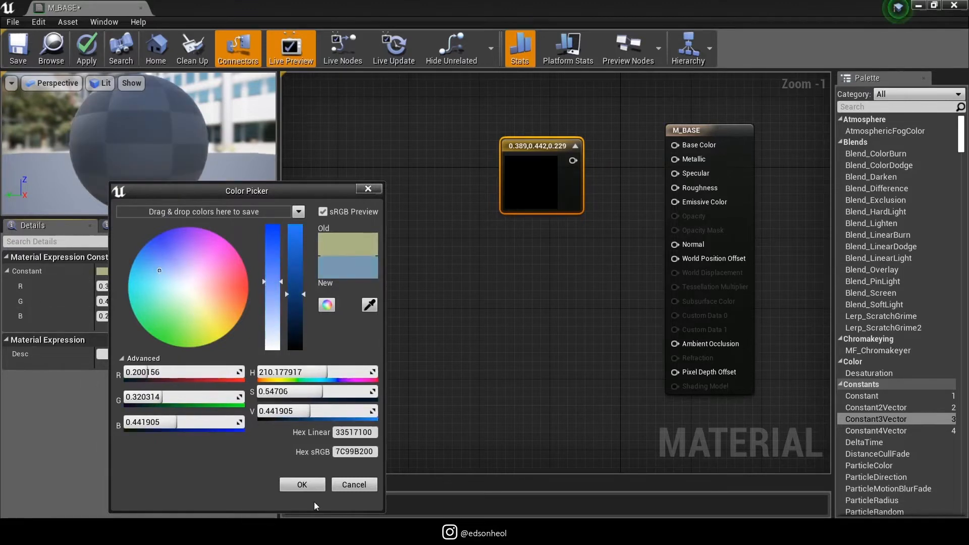
{"action": "left_click", "coordinate": [302, 485]}
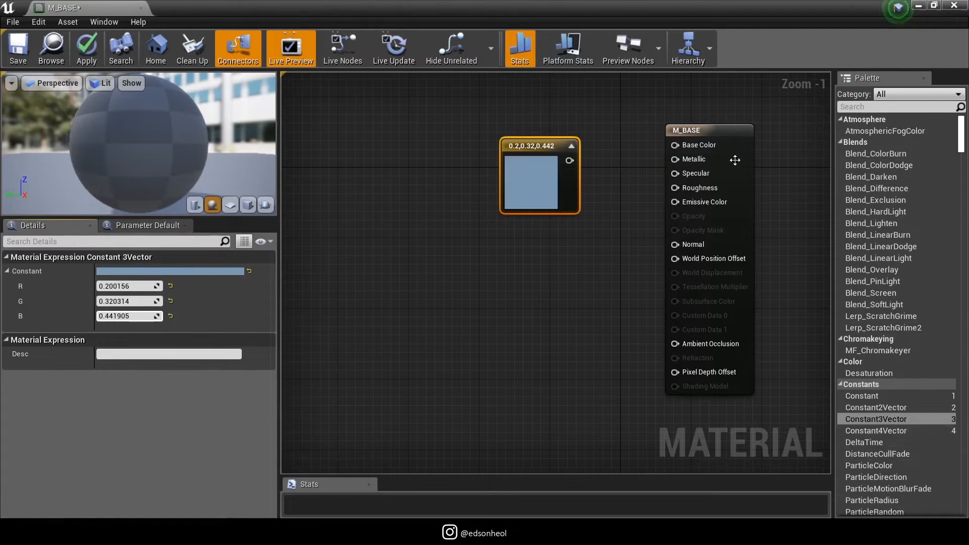
- Connect the blue Constant3Vector to the Base Color input of M_BASE and rearrange the two nodes
{"action": "left_click_drag", "start_coordinate": [569, 160], "coordinate": [676, 144]}
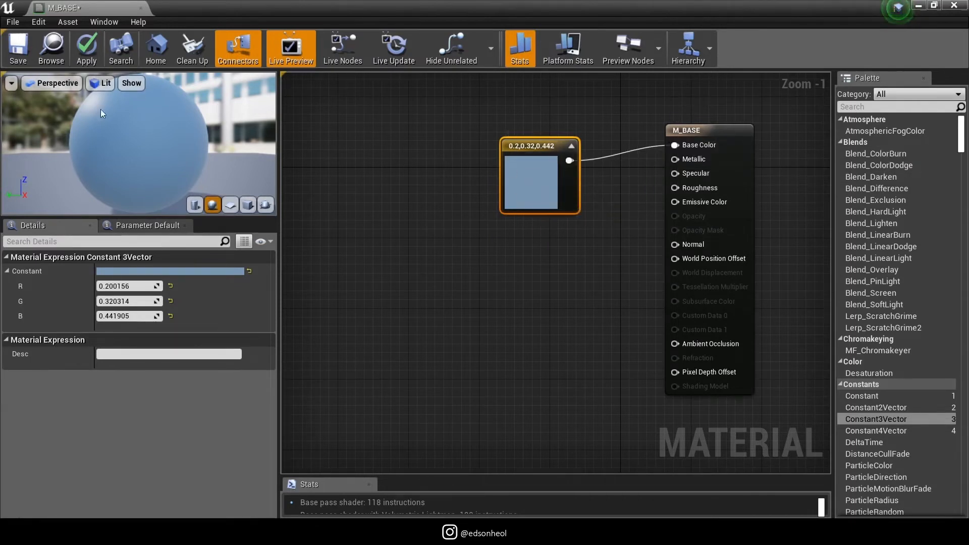
{"action": "left_click_drag", "start_coordinate": [536, 144], "coordinate": [516, 129]}
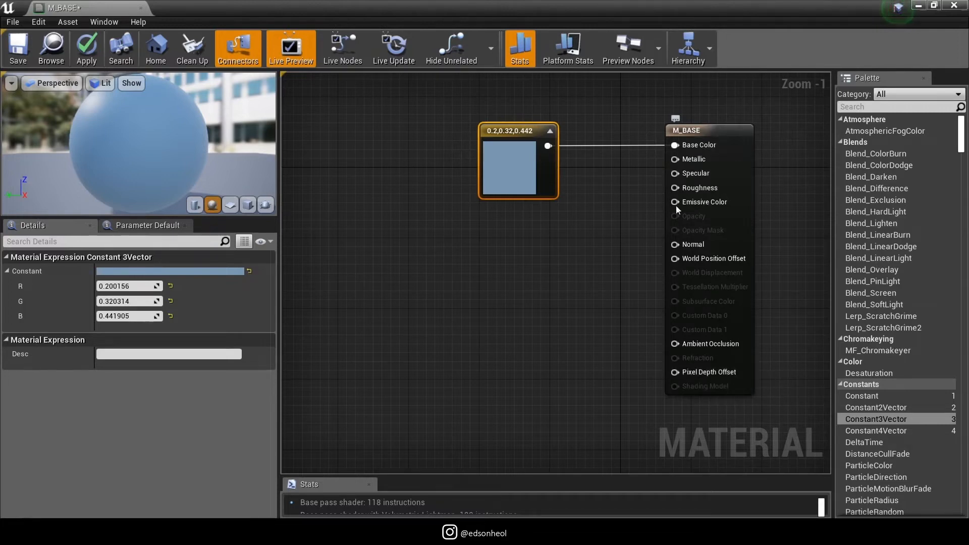
{"action": "left_click", "coordinate": [734, 125]}
{"action": "mouse_move", "coordinate": [743, 123]}
{"action": "left_mouse_down"}
{"action": "mouse_move", "coordinate": [719, 133]}
{"action": "mouse_move", "coordinate": [737, 114]}
{"action": "left_mouse_up"}
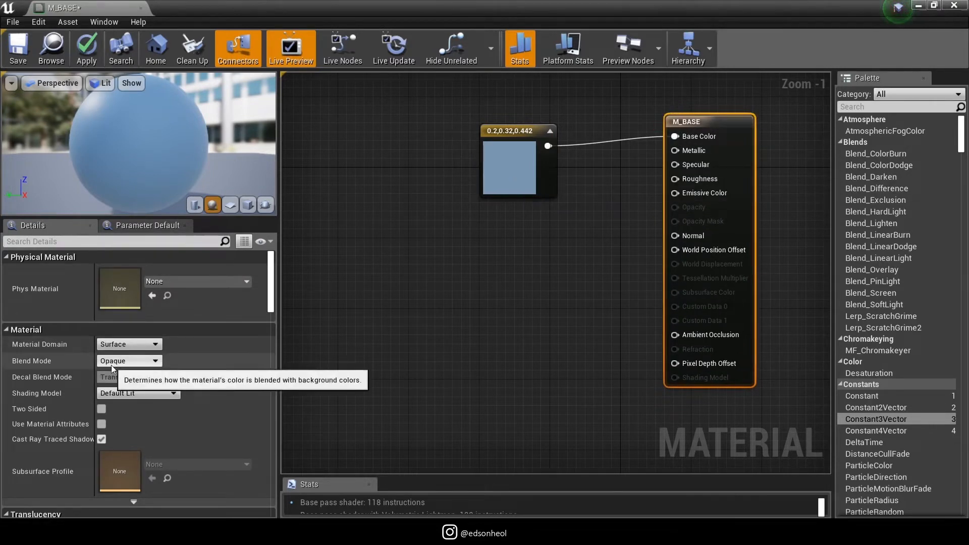
- Try the Translucent blend mode on M_BASE and return the material to Opaque
{"action": "left_click", "coordinate": [143, 362]}
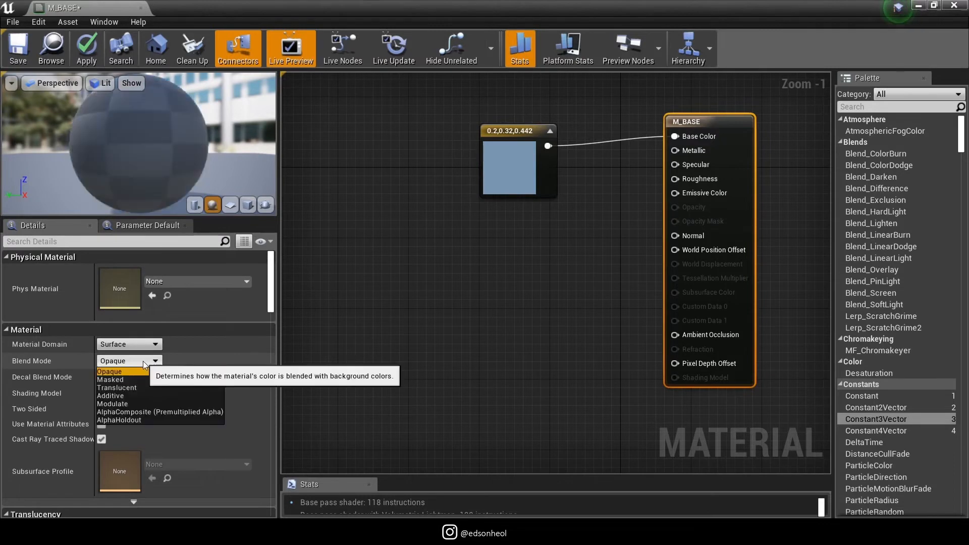
{"action": "left_click", "coordinate": [128, 387]}
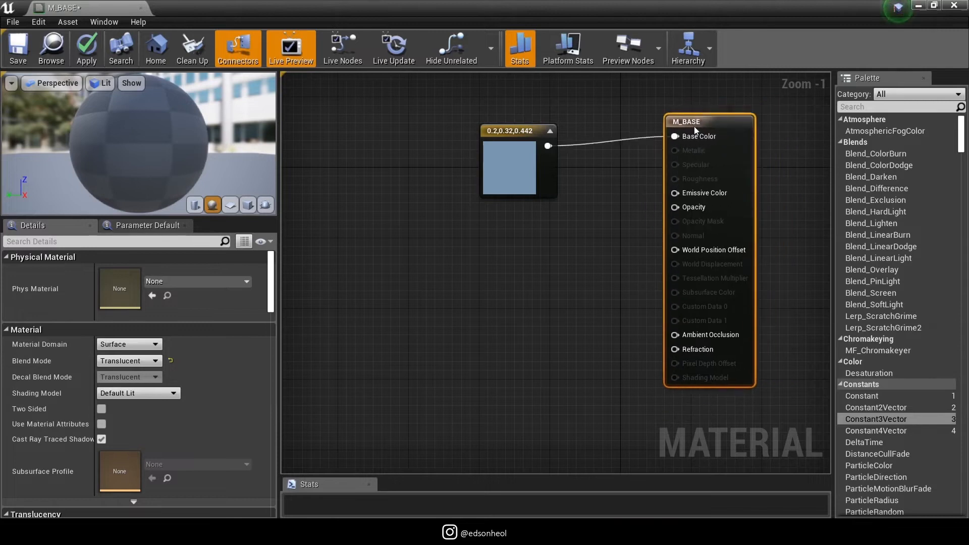
{"action": "left_click_drag", "start_coordinate": [695, 122], "coordinate": [695, 139]}
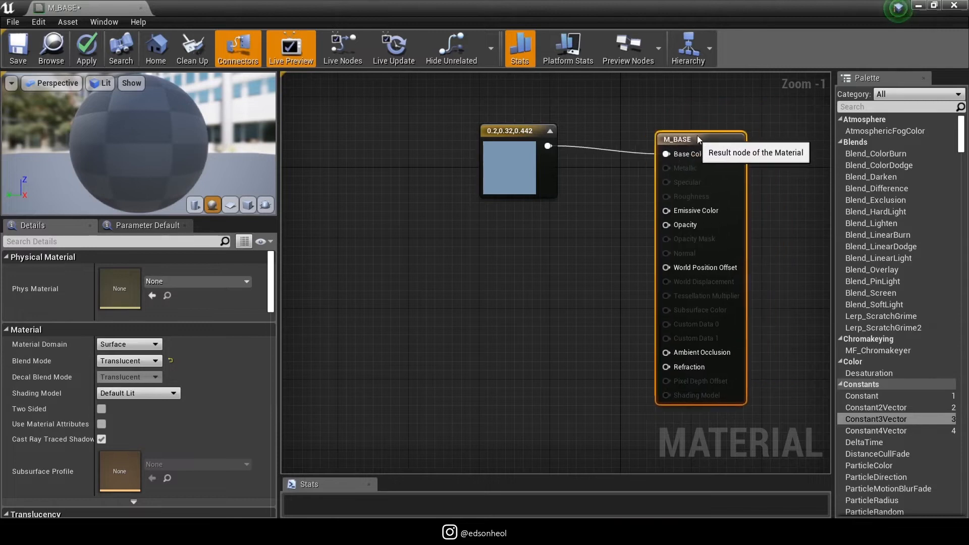
{"action": "left_click", "coordinate": [137, 365]}
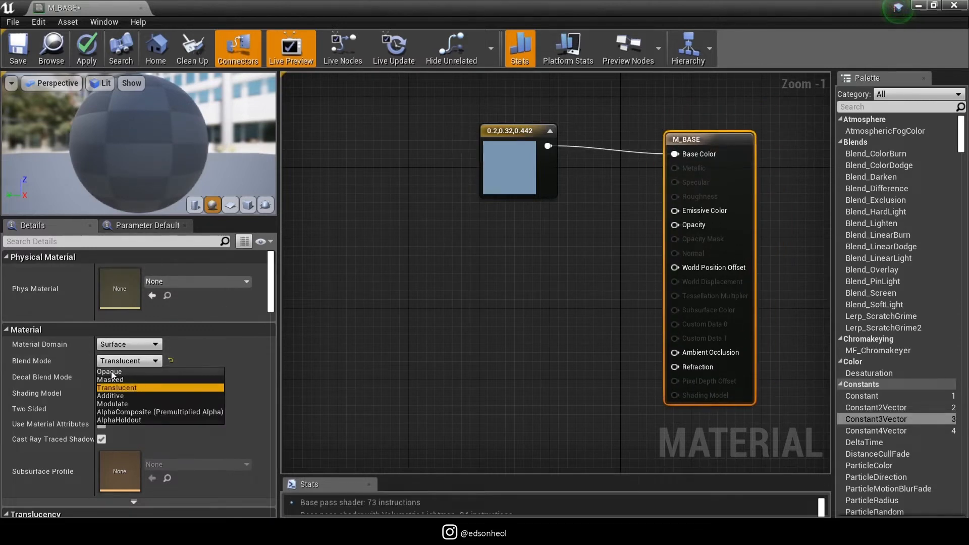
{"action": "left_click", "coordinate": [113, 372]}
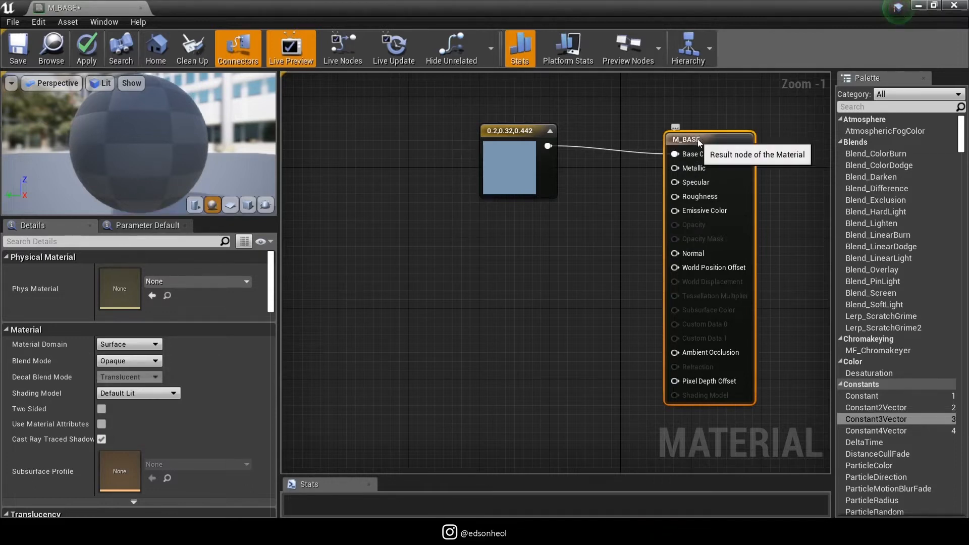
- Reposition the M_BASE result node and delete the blue Constant3Vector node from the graph
{"action": "left_click_drag", "start_coordinate": [698, 138], "coordinate": [702, 111]}
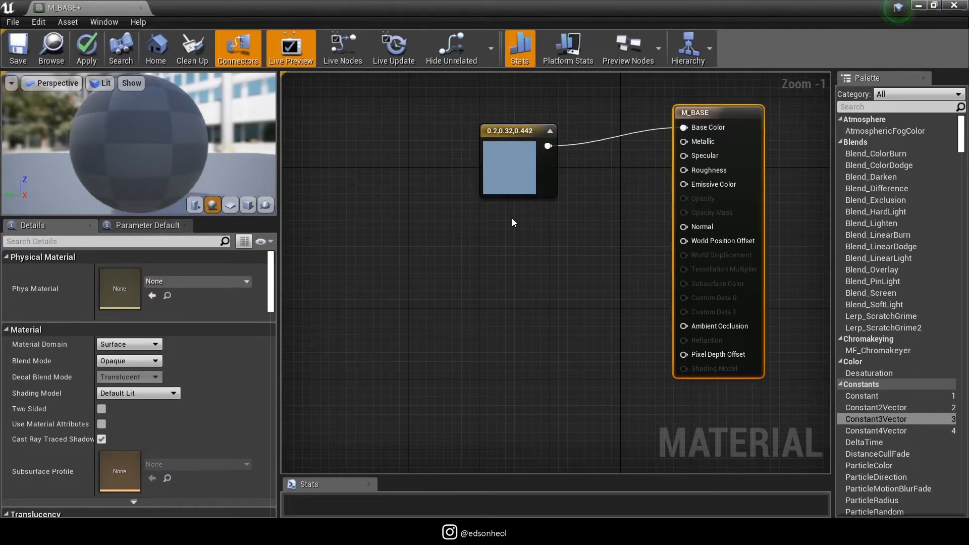
{"action": "mouse_move", "coordinate": [500, 137]}
{"action": "left_mouse_down"}
{"action": "mouse_move", "coordinate": [499, 119]}
{"action": "mouse_move", "coordinate": [490, 128]}
{"action": "left_mouse_up"}
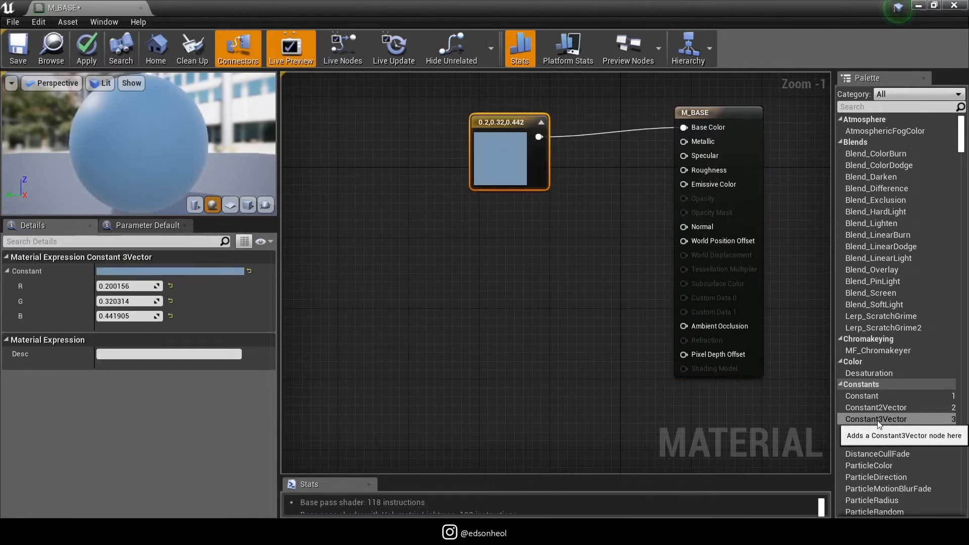
{"action": "left_click_drag", "start_coordinate": [516, 124], "coordinate": [525, 113]}
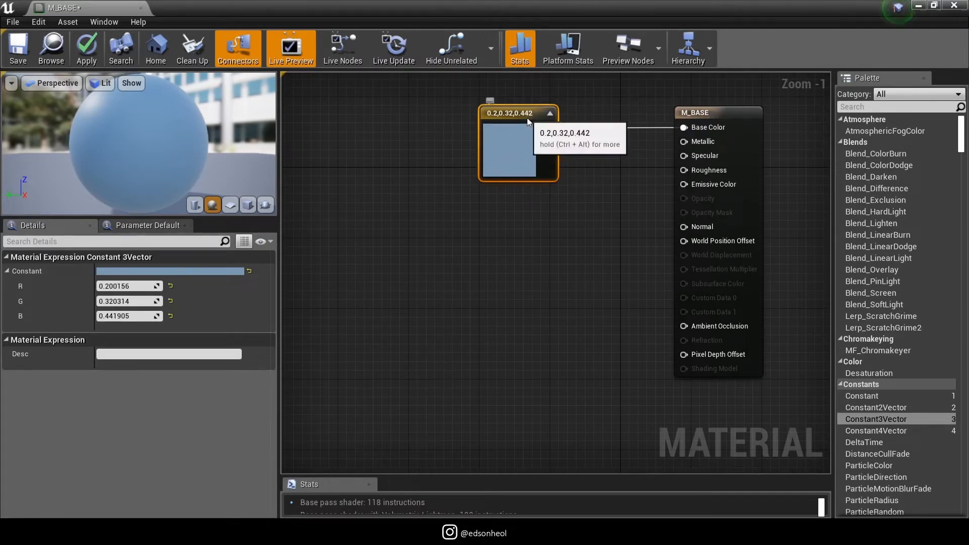
{"action": "key", "text": "Delete"}
- Create a new Constant3Vector from the Base Color input of M_BASE and line it up with that input
{"action": "left_click_drag", "start_coordinate": [683, 128], "coordinate": [541, 141]}
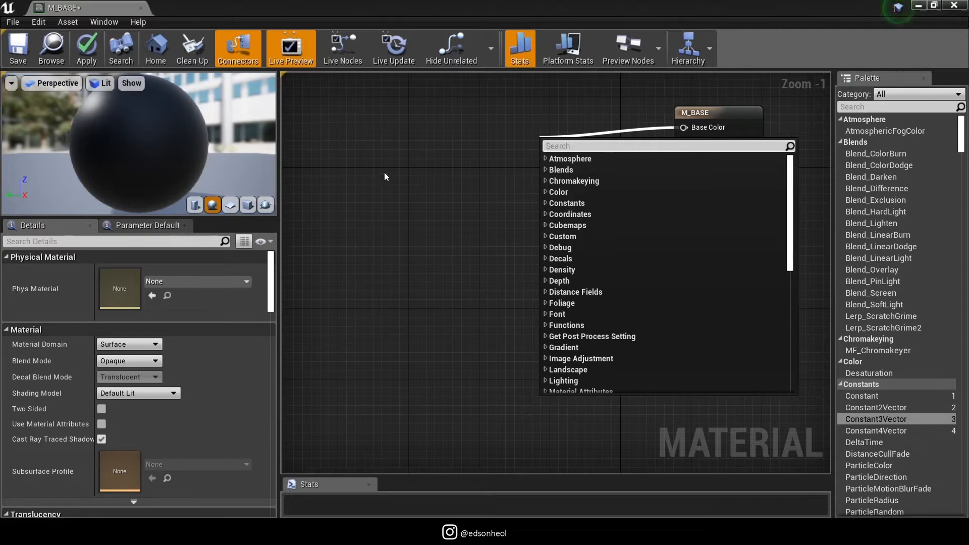
{"action": "type", "text": "CON"}
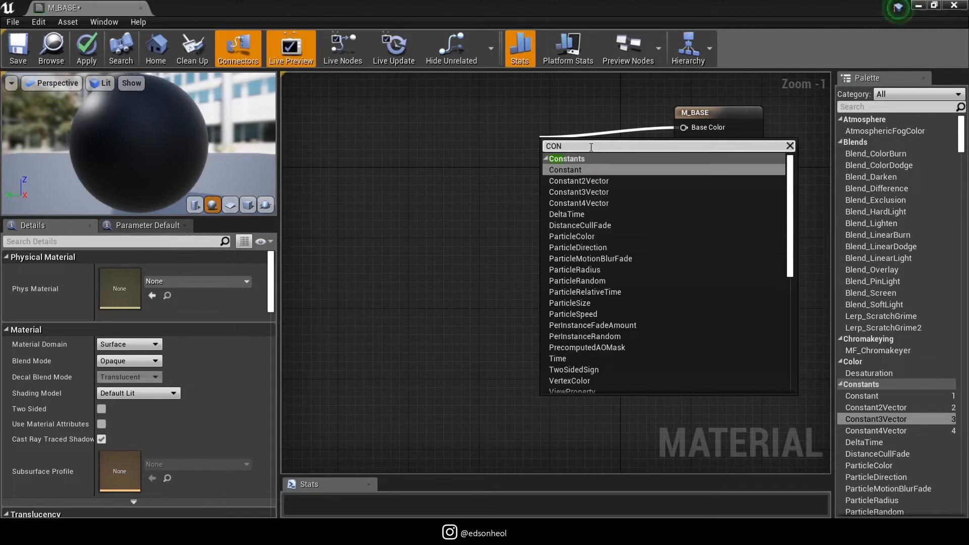
{"action": "left_click", "coordinate": [577, 192]}
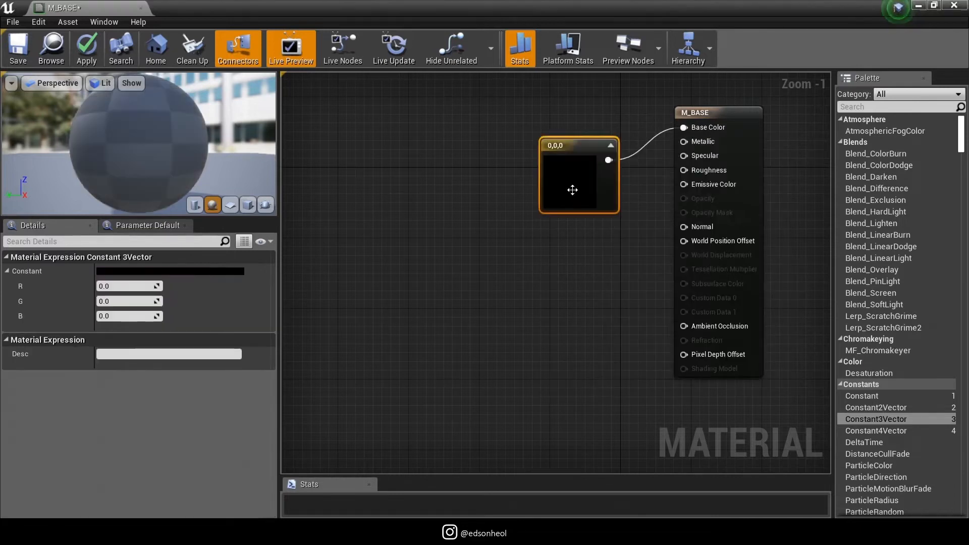
{"action": "left_click_drag", "start_coordinate": [576, 144], "coordinate": [516, 121]}
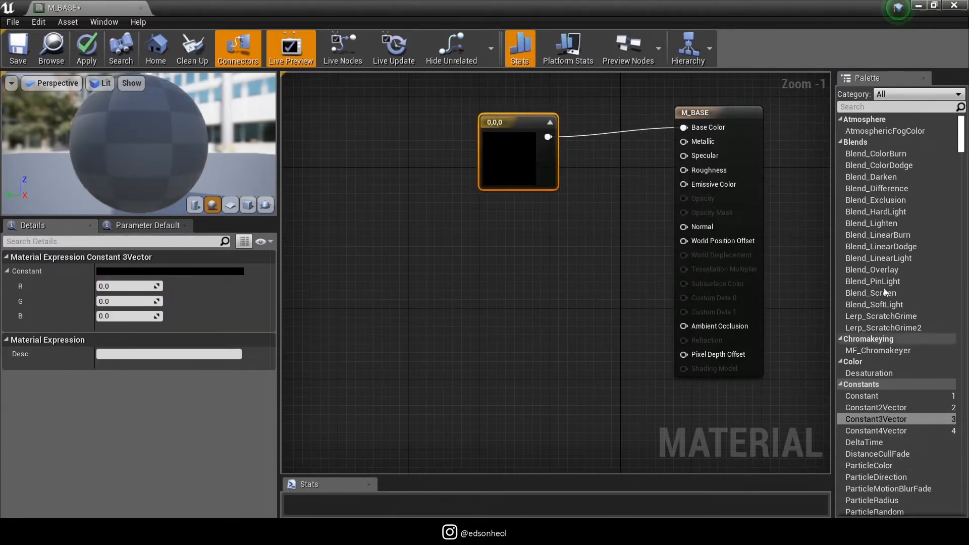
{"action": "scroll", "coordinate": [864, 219], "scroll_direction": "down", "scroll_amount": 5}
{"action": "scroll", "coordinate": [863, 219], "scroll_direction": "down", "scroll_amount": 5}
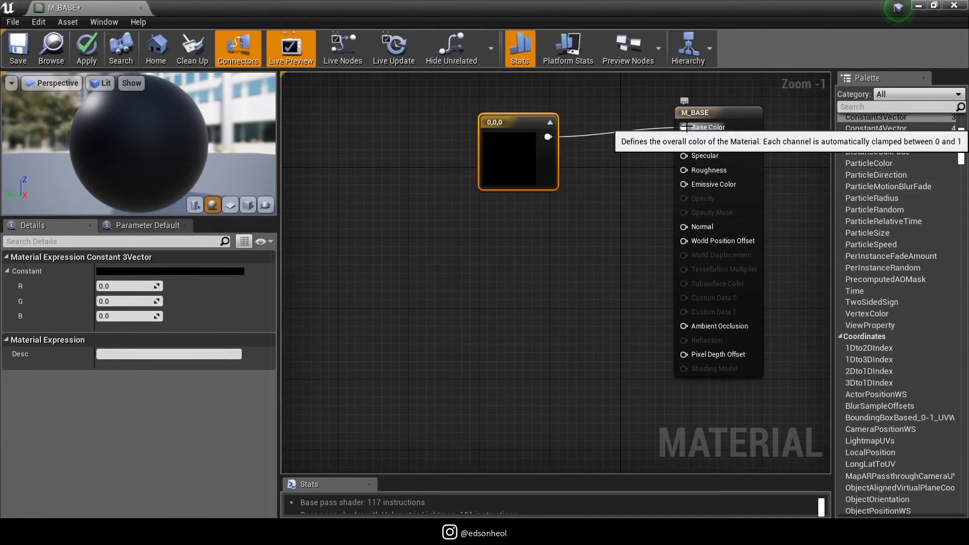
{"action": "left_click_drag", "start_coordinate": [687, 127], "coordinate": [685, 127]}
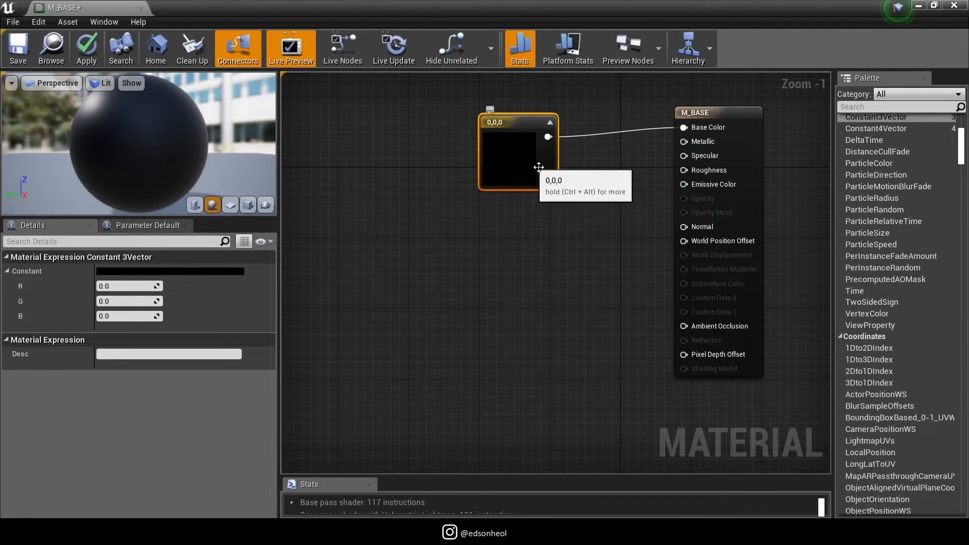
{"action": "left_click_drag", "start_coordinate": [523, 126], "coordinate": [522, 116]}
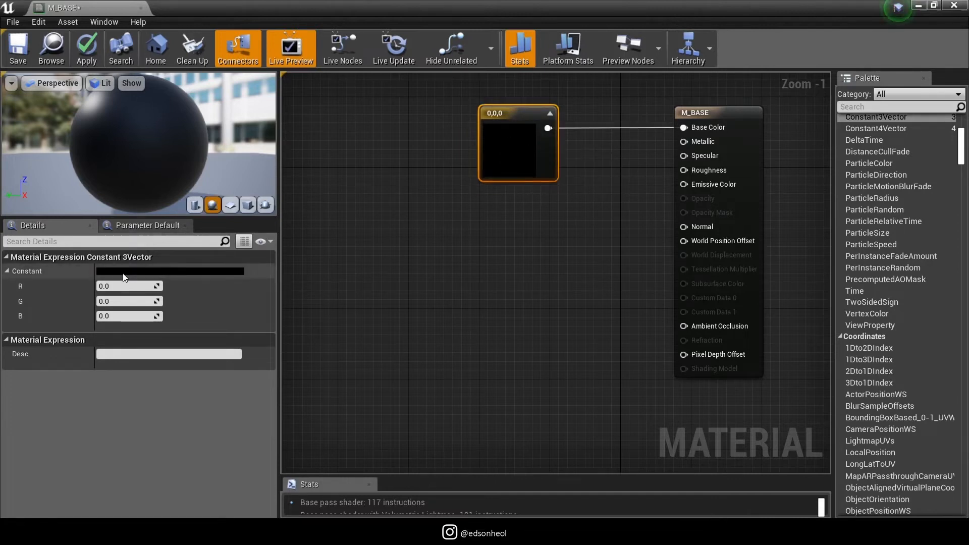
- Set the Constant3Vector's colour to orange-red with R 0.766667, G 0.072353, B 0.03573
{"action": "left_click", "coordinate": [139, 277]}
{"action": "left_click", "coordinate": [260, 290]}
{"action": "left_click", "coordinate": [304, 270]}
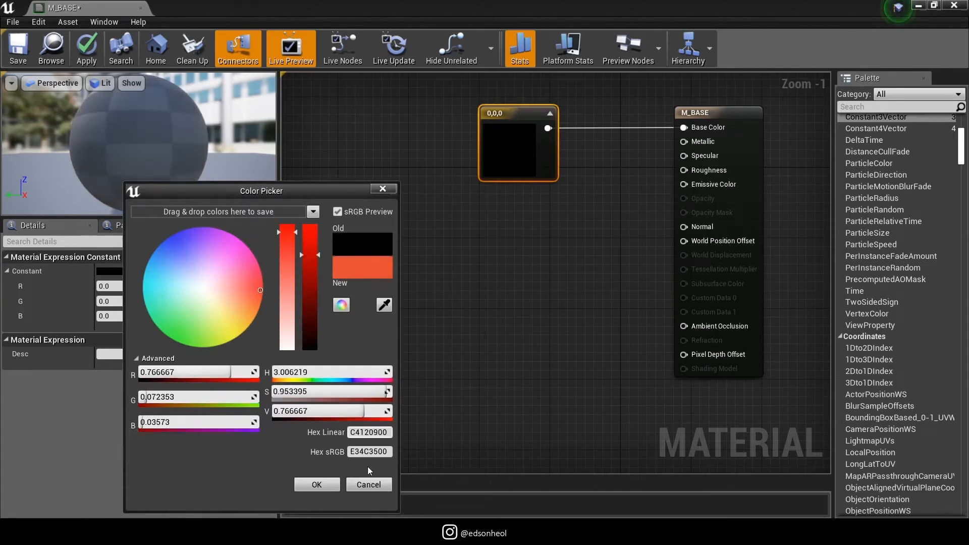
{"action": "left_click", "coordinate": [316, 485]}
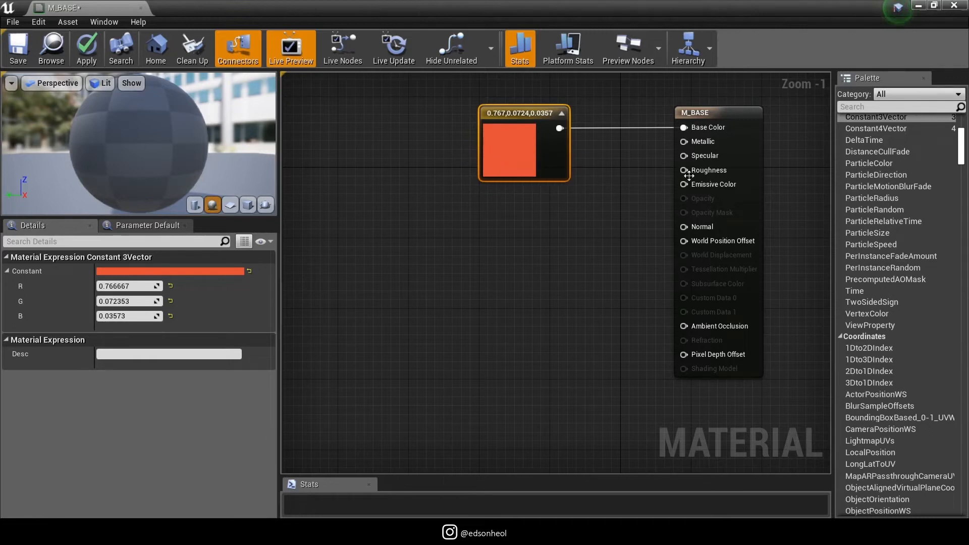
- Create a Constant node from the Metallic input, set its value to 1, and place it below the colour node
{"action": "left_click_drag", "start_coordinate": [682, 142], "coordinate": [586, 228]}
{"action": "type", "text": "CONS"}
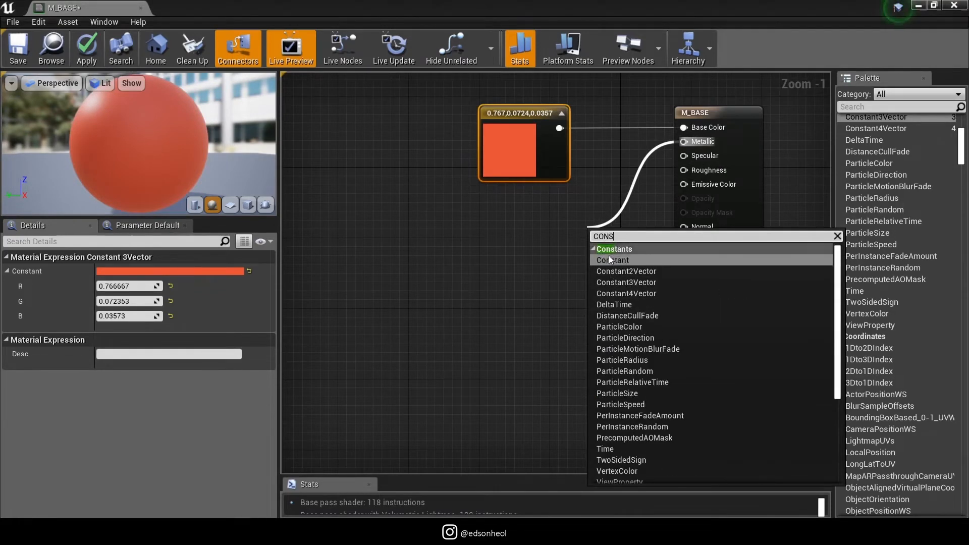
{"action": "key", "text": "Return"}
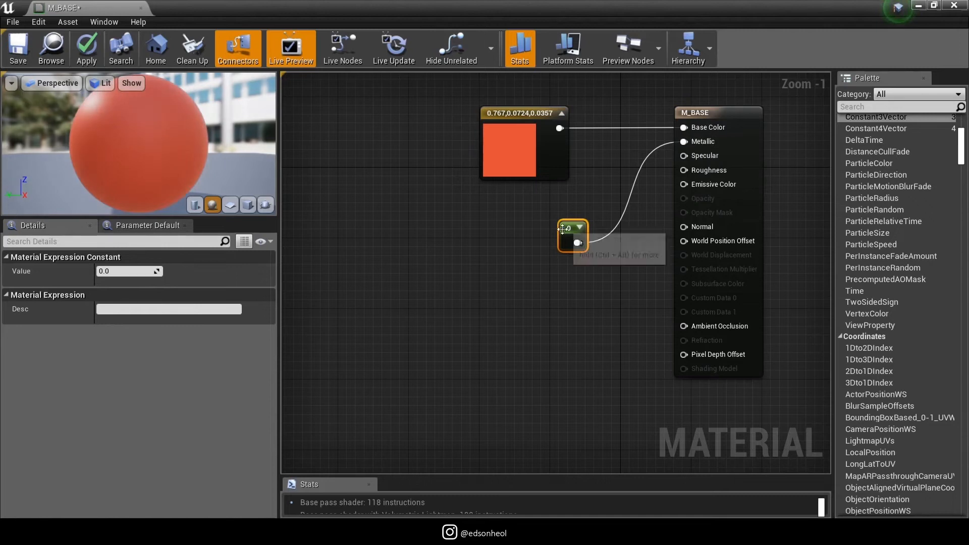
{"action": "left_click", "coordinate": [116, 271]}
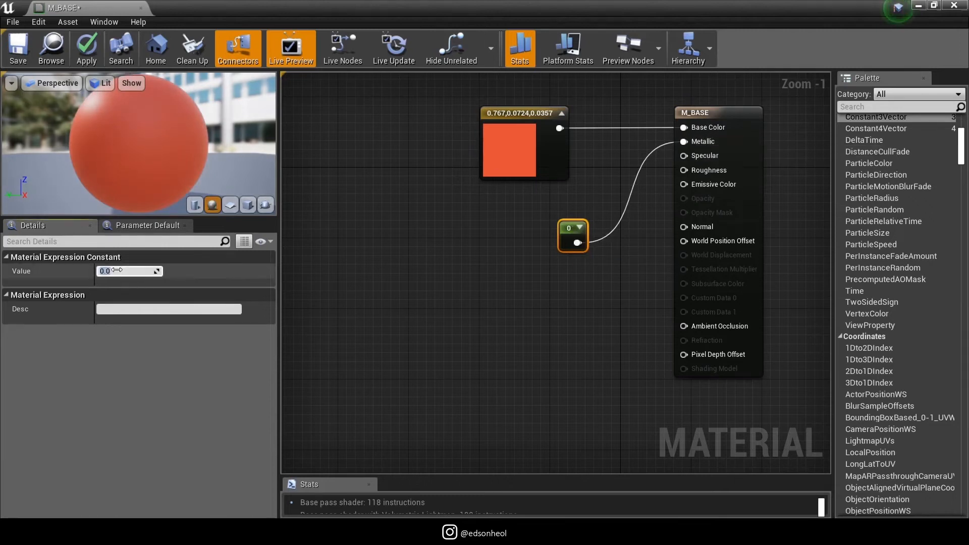
{"action": "type", "text": "1"}
{"action": "key", "text": "Return"}
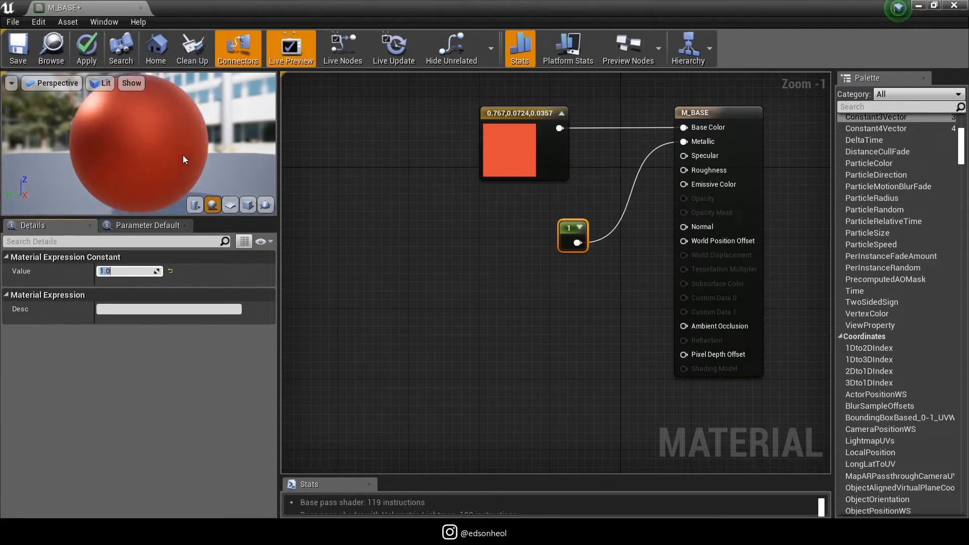
{"action": "left_click_drag", "start_coordinate": [568, 228], "coordinate": [534, 202]}
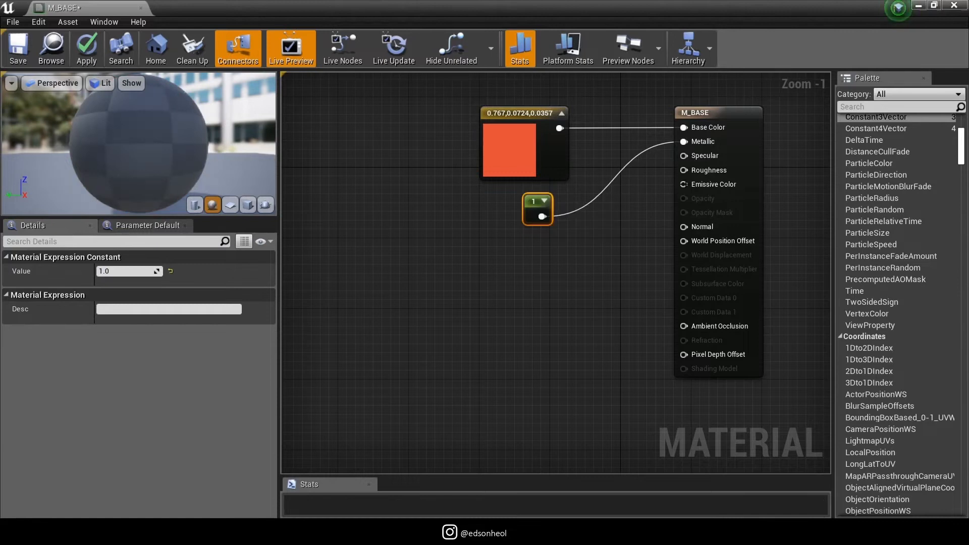
- Create a Constant node from the Specular input and place it below the Metallic constant
{"action": "left_click_drag", "start_coordinate": [685, 156], "coordinate": [577, 263]}
{"action": "type", "text": "consta"}
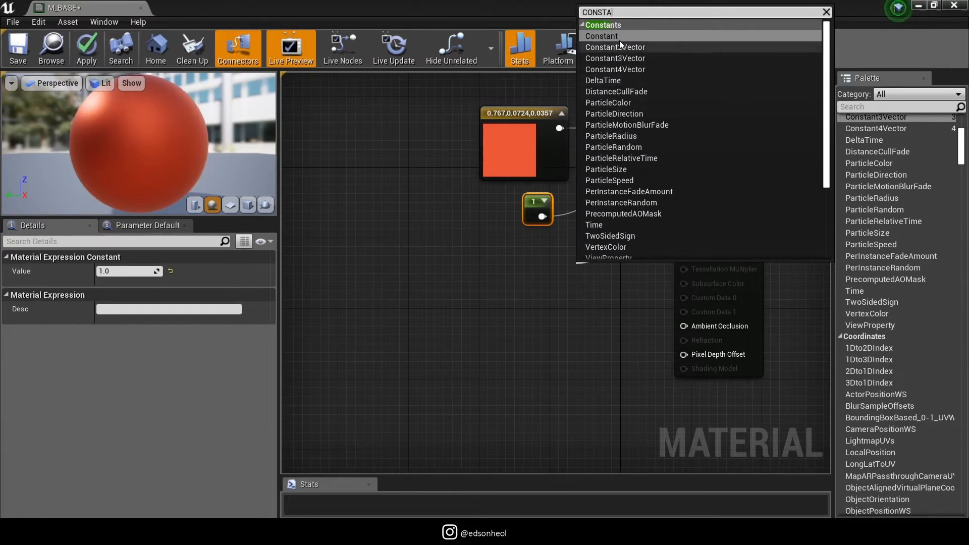
{"action": "left_click", "coordinate": [616, 35]}
{"action": "left_click_drag", "start_coordinate": [587, 274], "coordinate": [541, 259]}
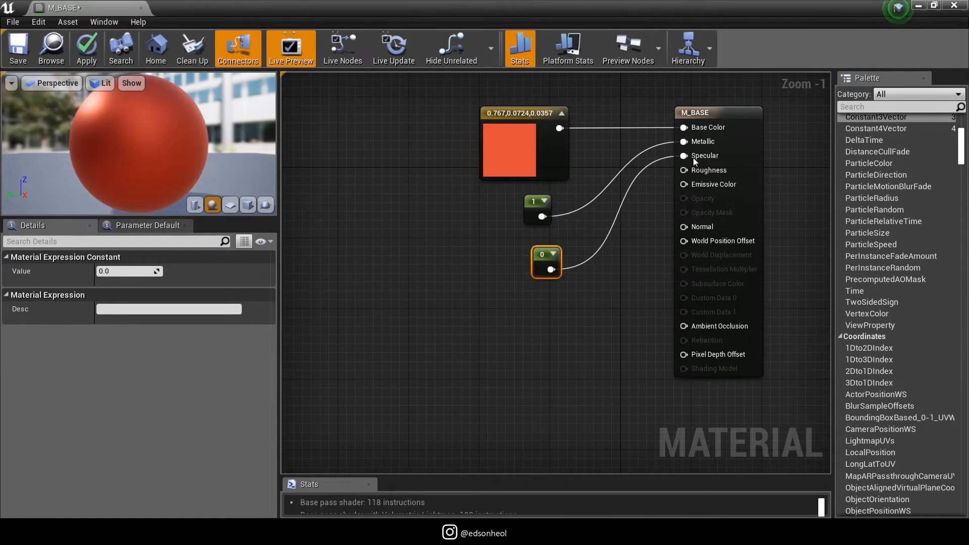
- Set the Metallic constant's value to 0 and the Specular constant's value to 1
{"action": "left_click", "coordinate": [534, 200]}
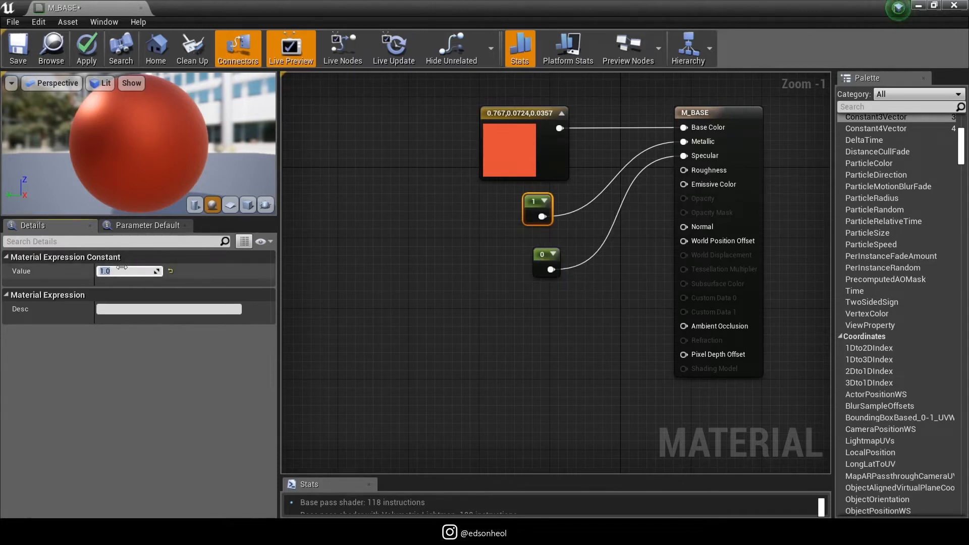
{"action": "left_click", "coordinate": [122, 269]}
{"action": "type", "text": "0"}
{"action": "key", "text": "Return"}
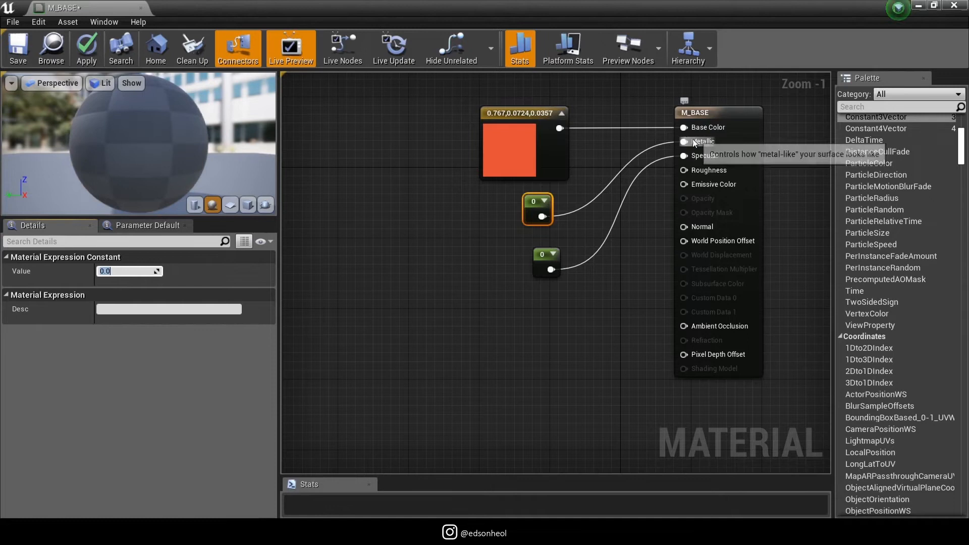
{"action": "left_click", "coordinate": [542, 255]}
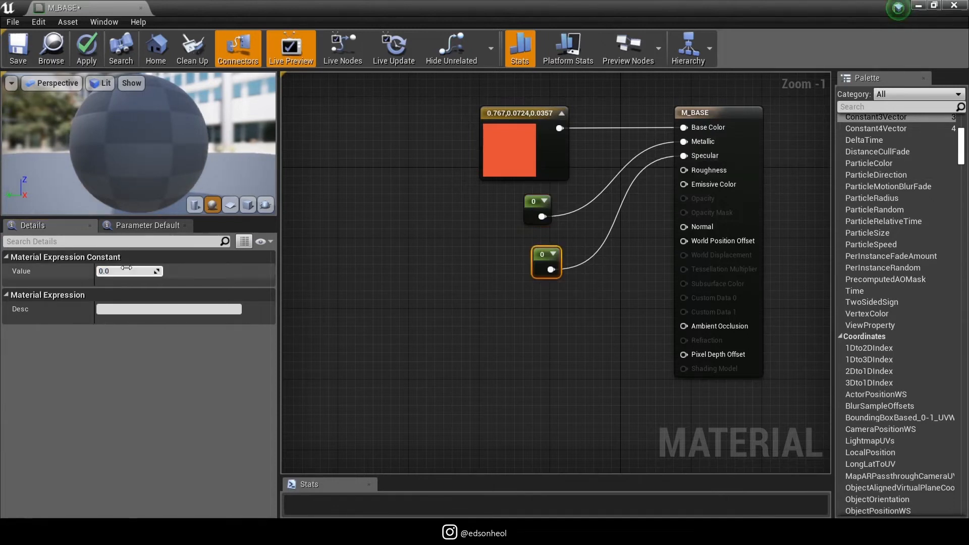
{"action": "type", "text": "1"}
{"action": "key", "text": "Return"}
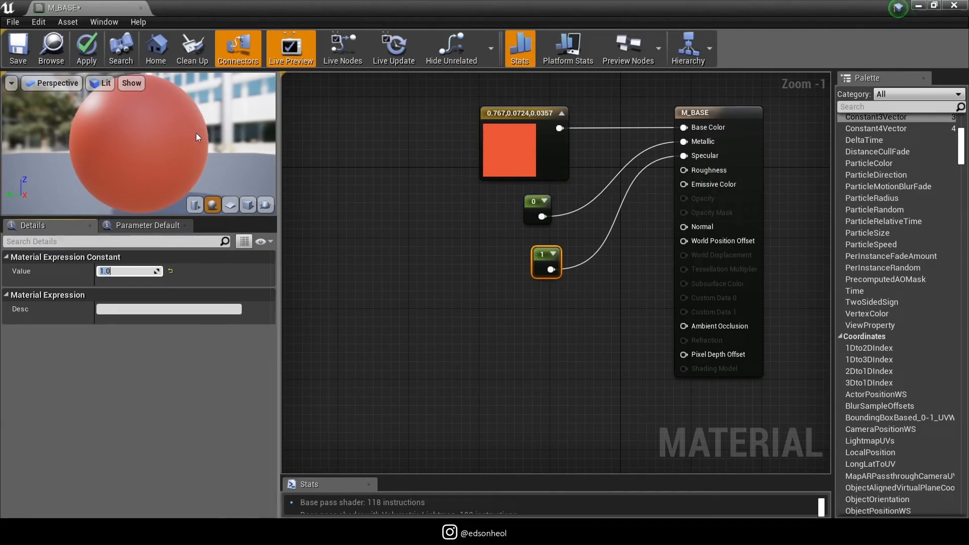
- Create a Constant node from the Roughness input below the Specular constant and nudge the colour node away from the constants
{"action": "left_click_drag", "start_coordinate": [683, 170], "coordinate": [550, 298]}
{"action": "type", "text": "CON"}
{"action": "left_click", "coordinate": [636, 65]}
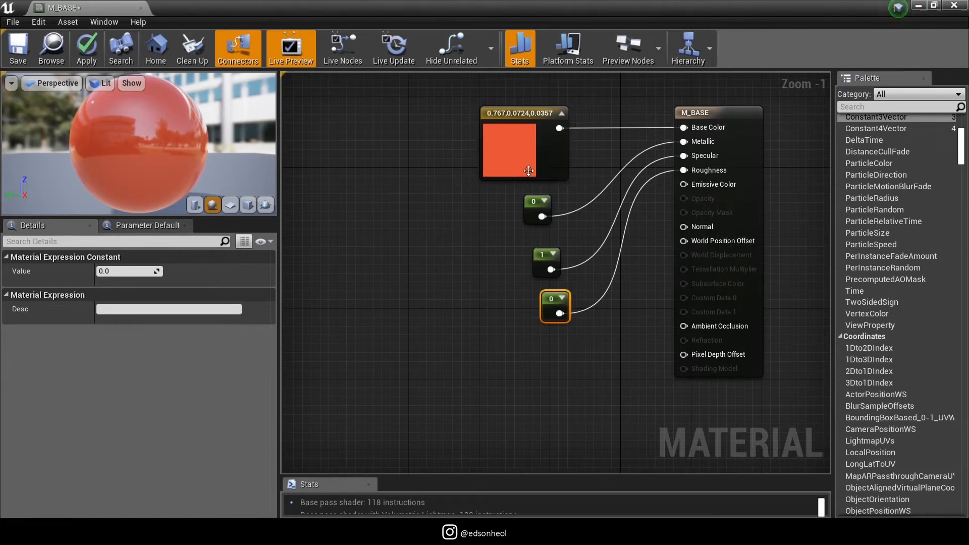
{"action": "left_click_drag", "start_coordinate": [528, 112], "coordinate": [545, 104]}
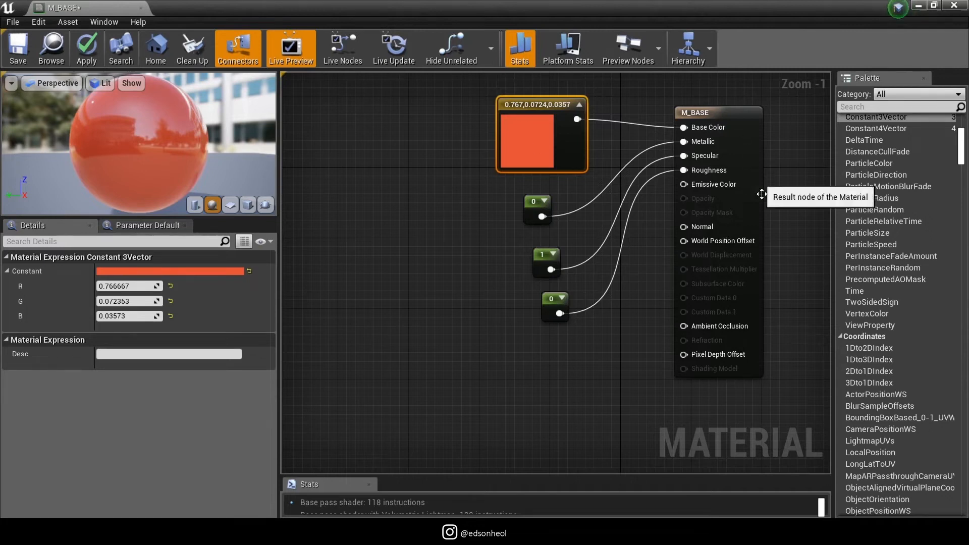
- Save the M_BASE material and close the material editor
{"action": "left_click", "coordinate": [16, 51]}
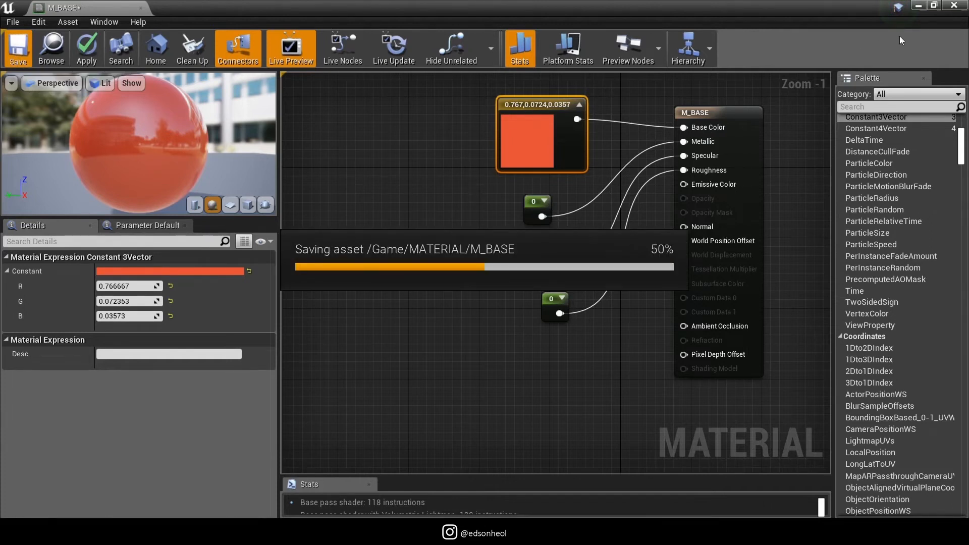
{"action": "left_click", "coordinate": [933, 5]}
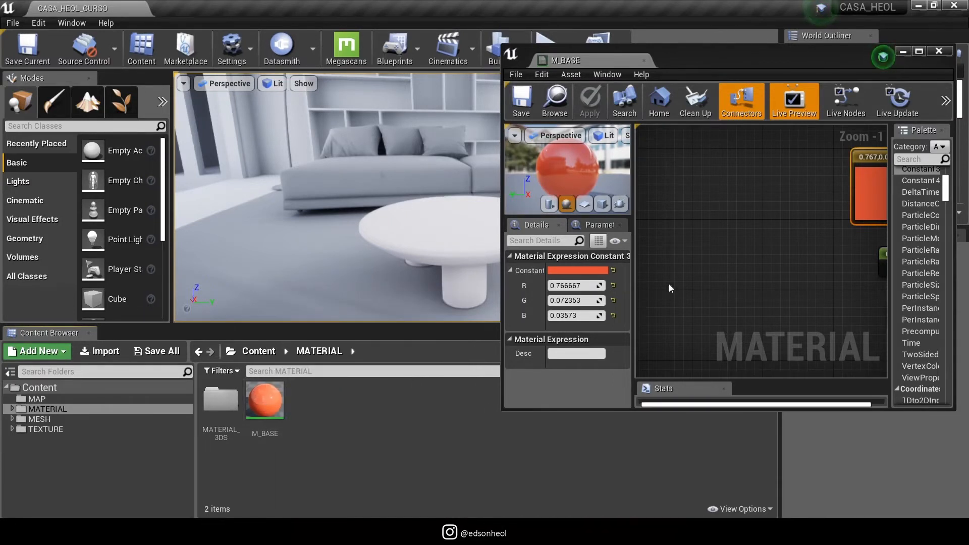
{"action": "left_click", "coordinate": [938, 51]}
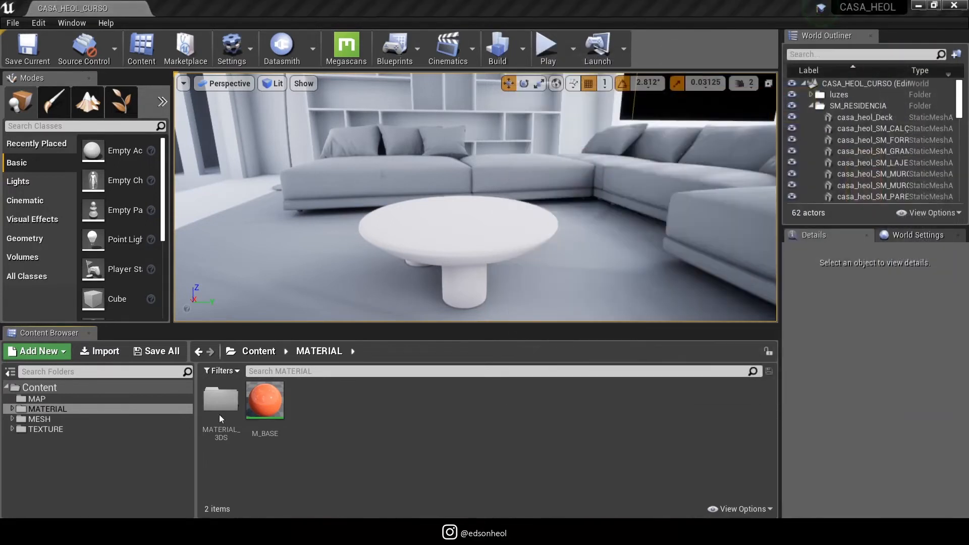
- Apply M_BASE to the round coffee table in the level and reopen the material for editing
{"action": "left_click", "coordinate": [407, 261]}
{"action": "left_click_drag", "start_coordinate": [264, 400], "coordinate": [431, 231]}
{"action": "scroll", "coordinate": [822, 408], "scroll_direction": "down", "scroll_amount": 5}
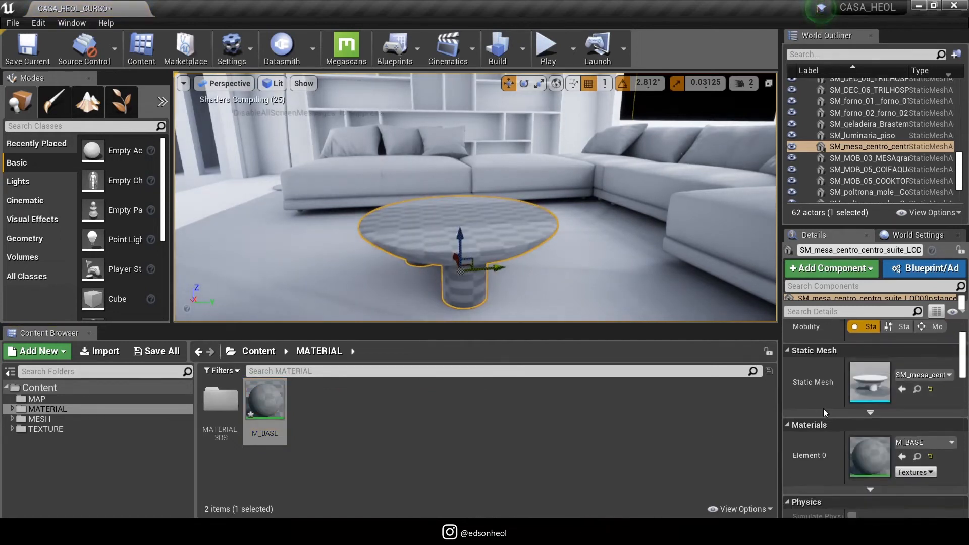
{"action": "scroll", "coordinate": [822, 408], "scroll_direction": "up", "scroll_amount": 1}
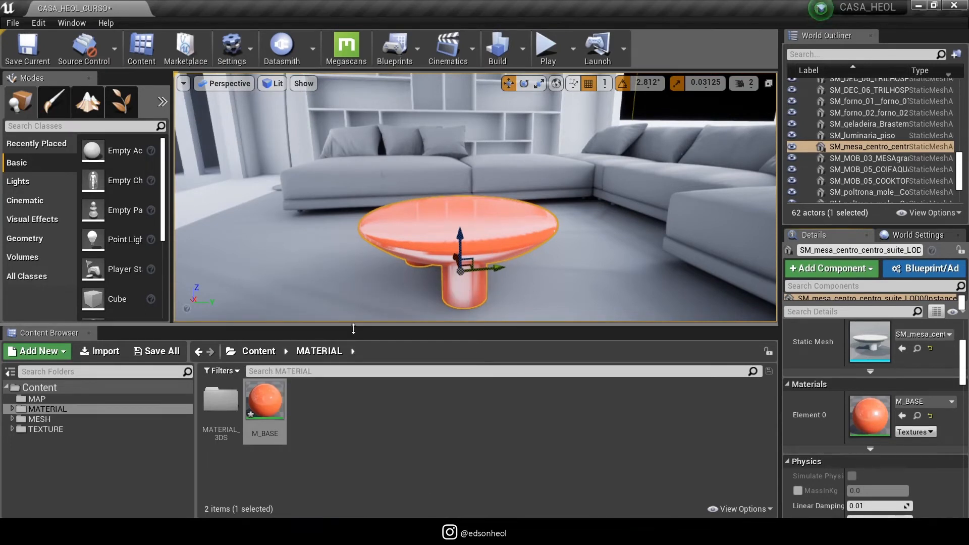
{"action": "double_click", "coordinate": [260, 403]}
{"action": "scroll", "coordinate": [837, 218], "scroll_direction": "down", "scroll_amount": 1}
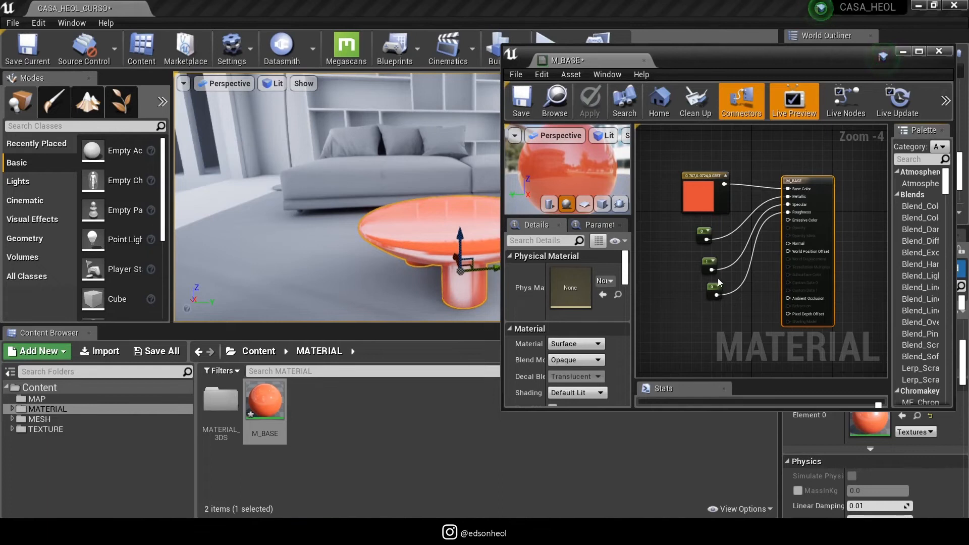
- Create a material instance of M_BASE named MI_BASE and open it
{"action": "left_click", "coordinate": [309, 413]}
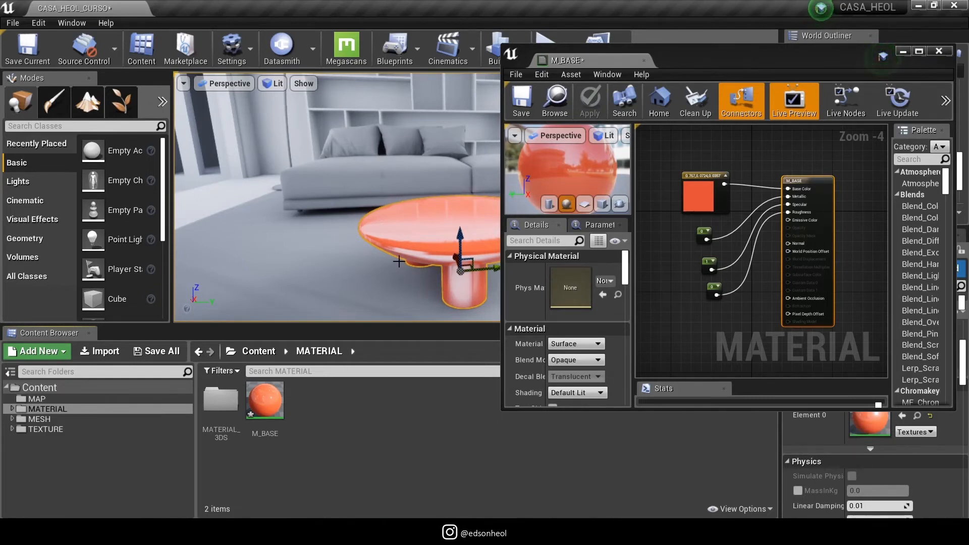
{"action": "right_click", "coordinate": [270, 397]}
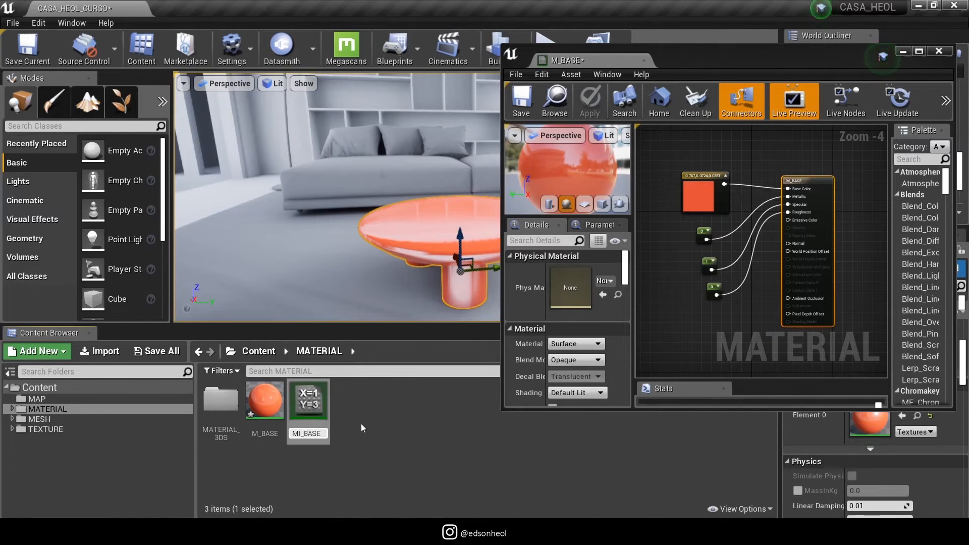
{"action": "key", "text": "Return"}
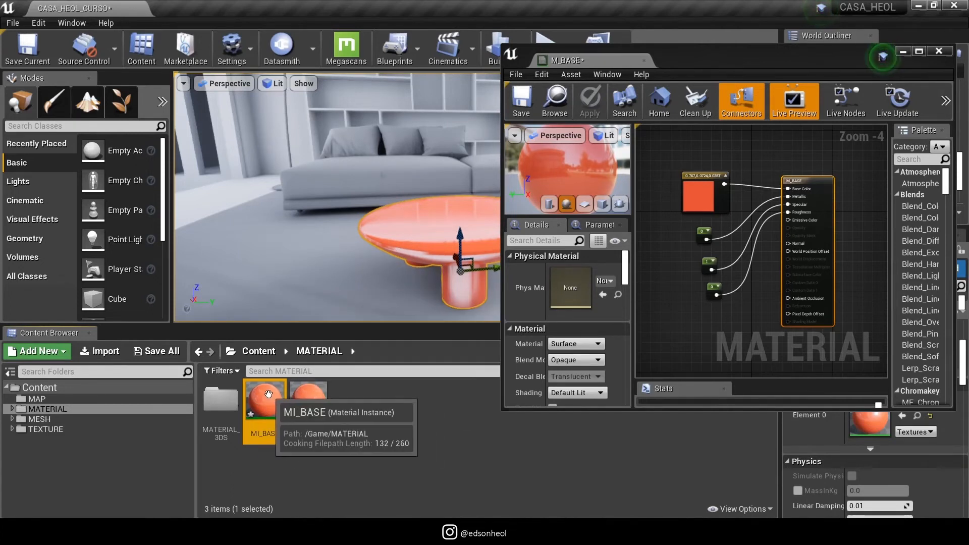
{"action": "double_click", "coordinate": [265, 399]}
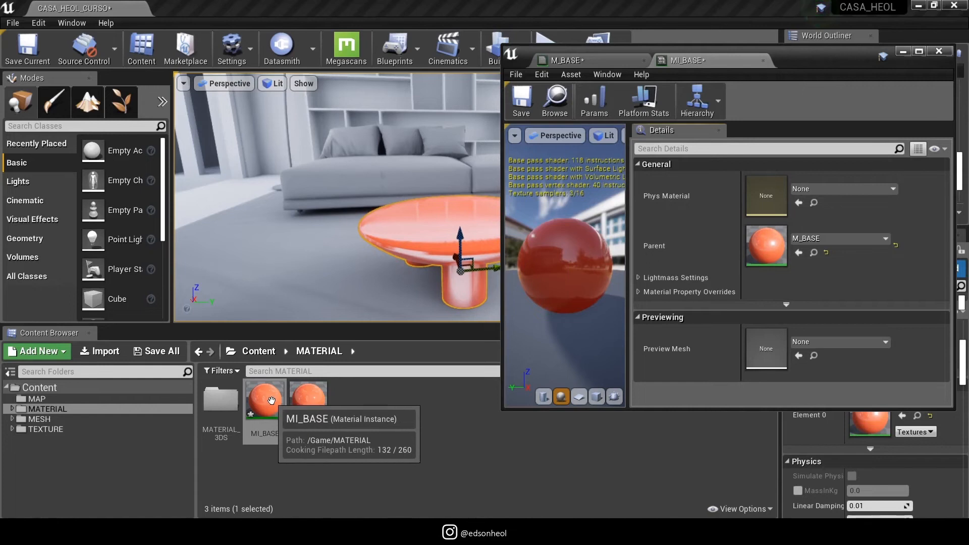
{"action": "left_click", "coordinate": [308, 394]}
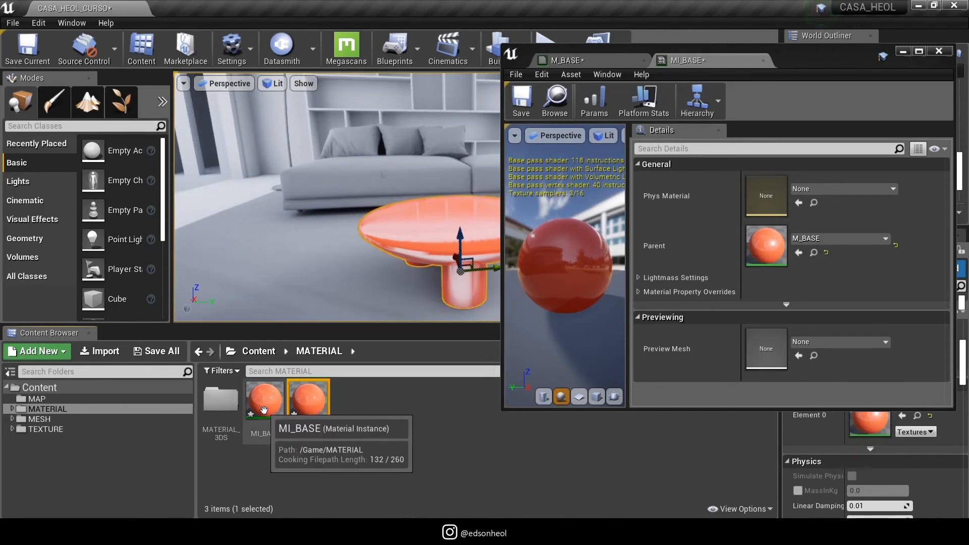
- Return to the M_BASE graph, set the Metallic constant's value to 1, and save the material
{"action": "double_click", "coordinate": [312, 411]}
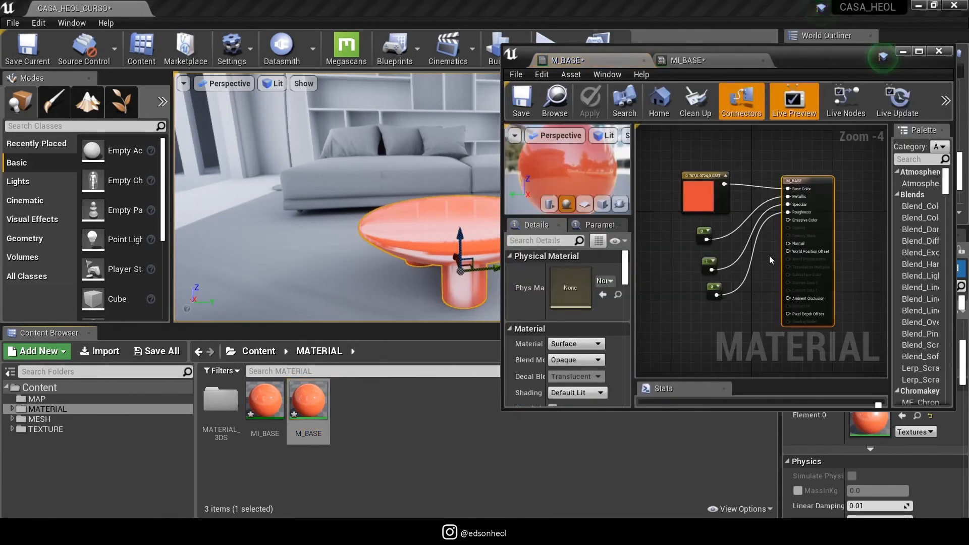
{"action": "scroll", "coordinate": [719, 252], "scroll_direction": "up", "scroll_amount": 4}
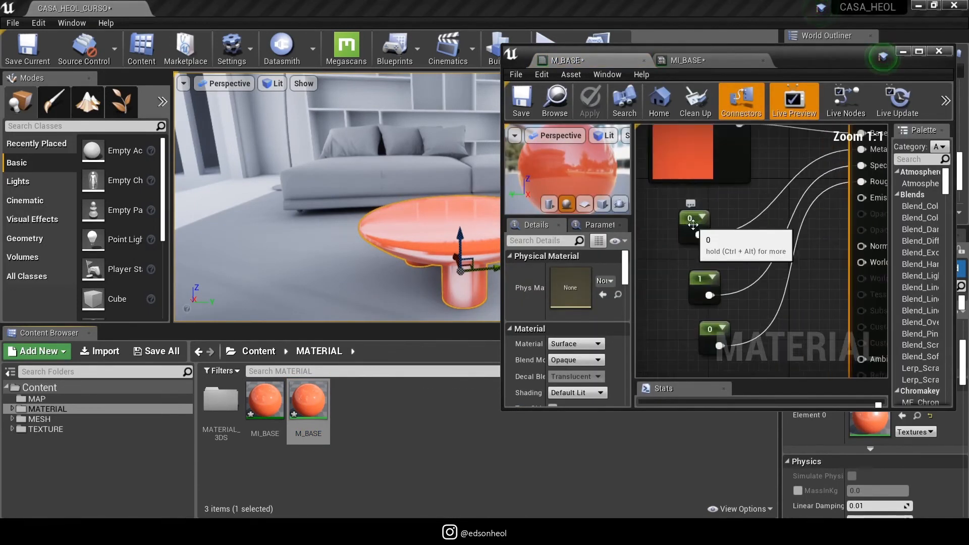
{"action": "left_click", "coordinate": [694, 228]}
{"action": "left_click", "coordinate": [573, 270]}
{"action": "type", "text": "1"}
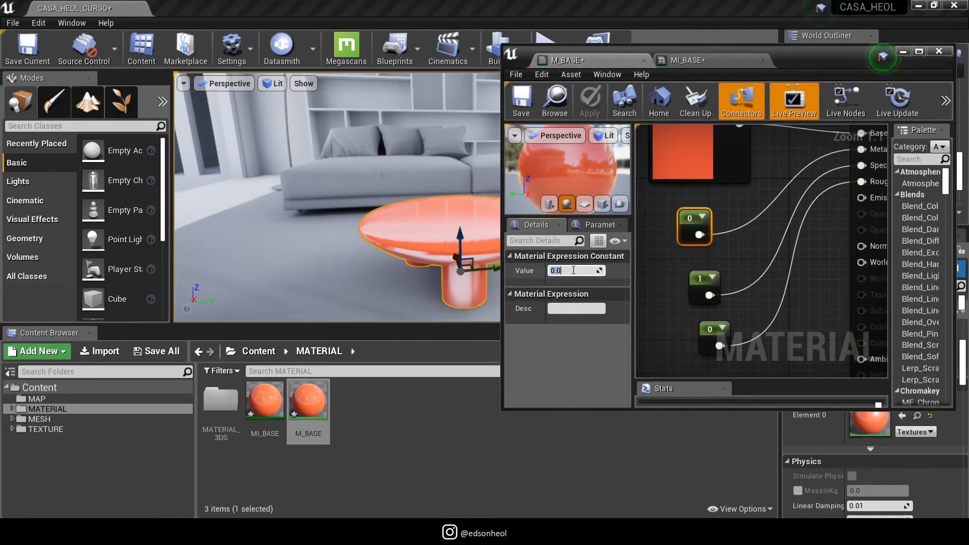
{"action": "key", "text": "Return"}
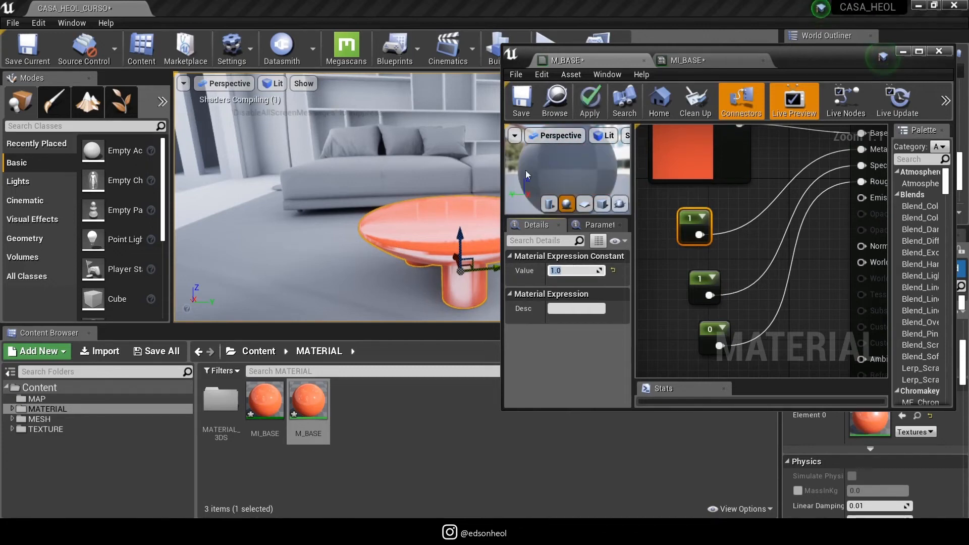
{"action": "left_click", "coordinate": [528, 102]}
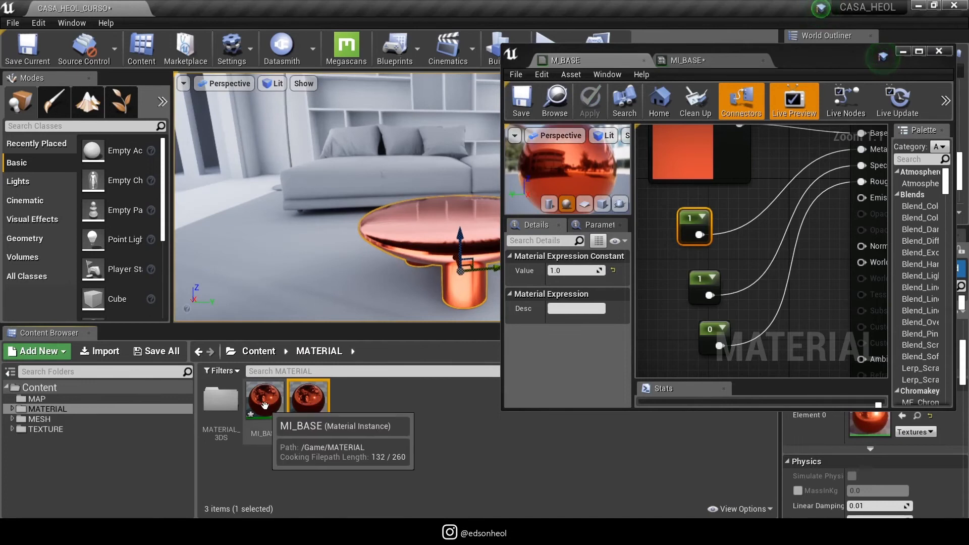
- Open MI_BASE to check how it follows its parent material, and close the editor window
{"action": "double_click", "coordinate": [264, 399]}
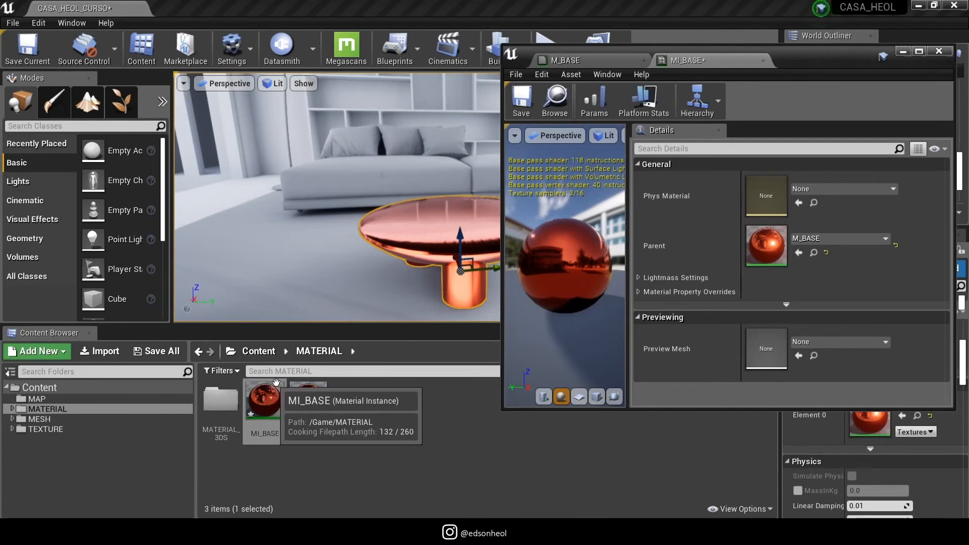
{"action": "left_click", "coordinate": [267, 403]}
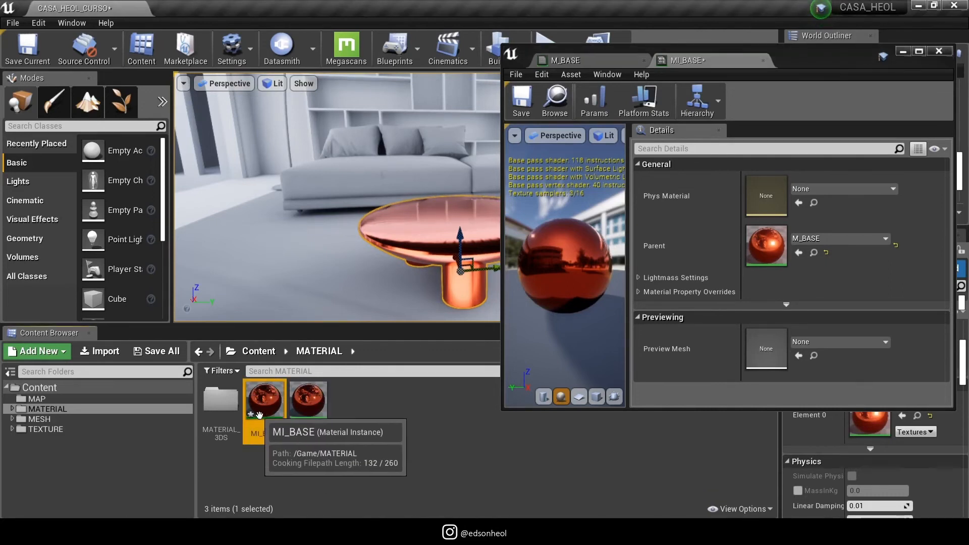
{"action": "mouse_move", "coordinate": [310, 394]}
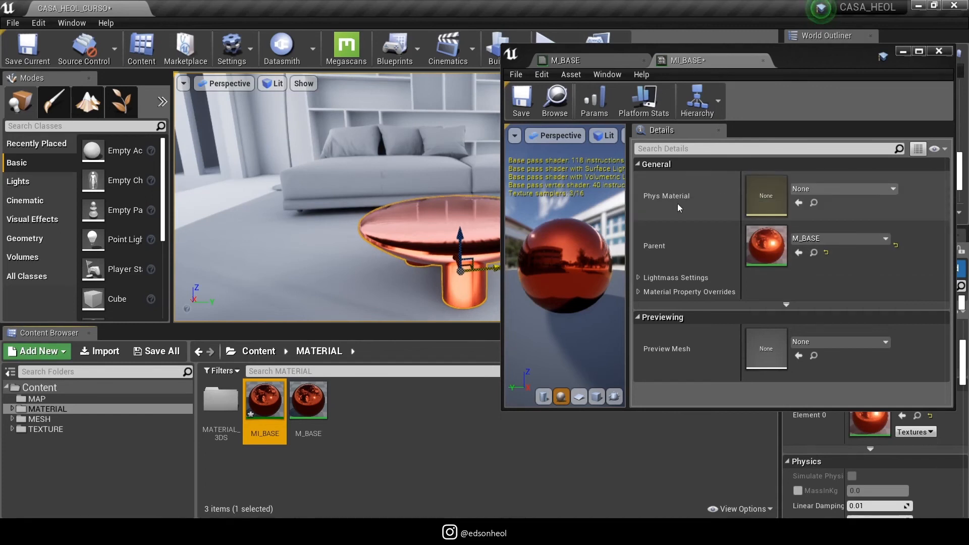
{"action": "left_click", "coordinate": [944, 52]}
- Reopen M_BASE, convert the Base Color vector to a parameter named COLOR, and move it away from the constants
{"action": "left_click", "coordinate": [310, 402]}
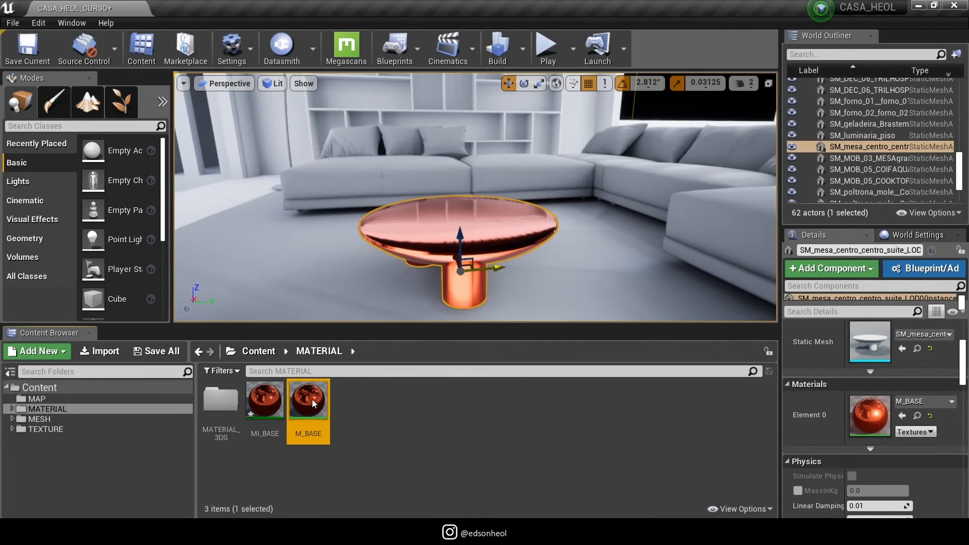
{"action": "double_click", "coordinate": [312, 403]}
{"action": "scroll", "coordinate": [727, 254], "scroll_direction": "down", "scroll_amount": 2}
{"action": "scroll", "coordinate": [727, 254], "scroll_direction": "up", "scroll_amount": 2}
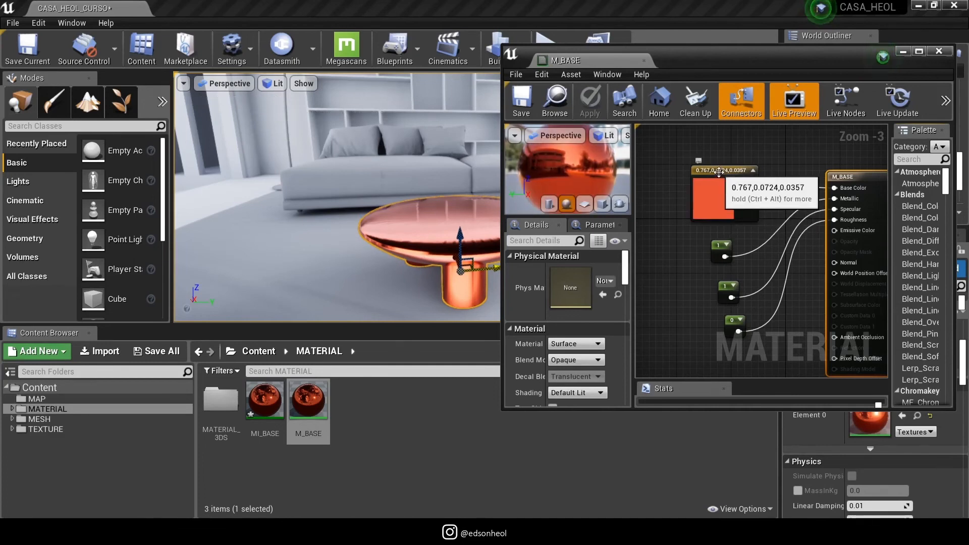
{"action": "left_click", "coordinate": [714, 169]}
{"action": "right_click", "coordinate": [714, 170]}
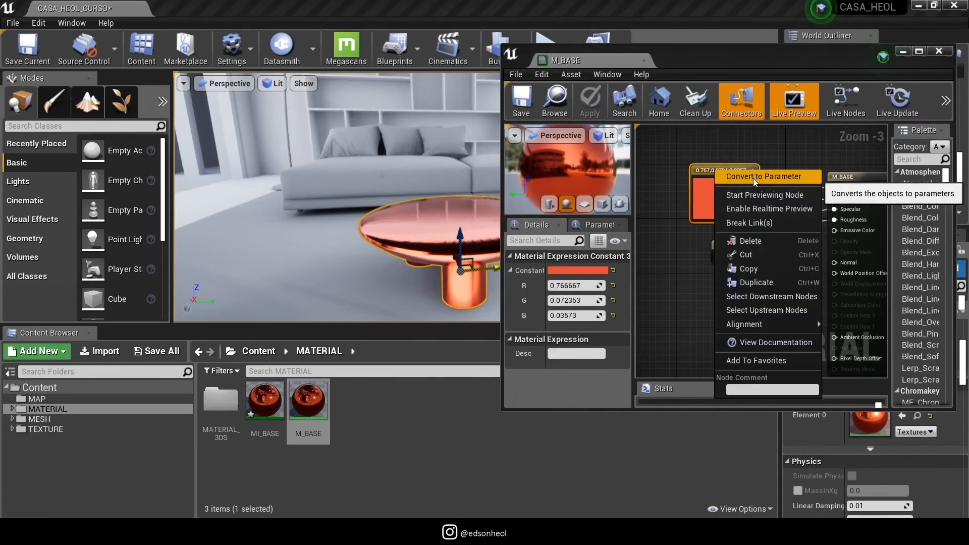
{"action": "left_click", "coordinate": [767, 176]}
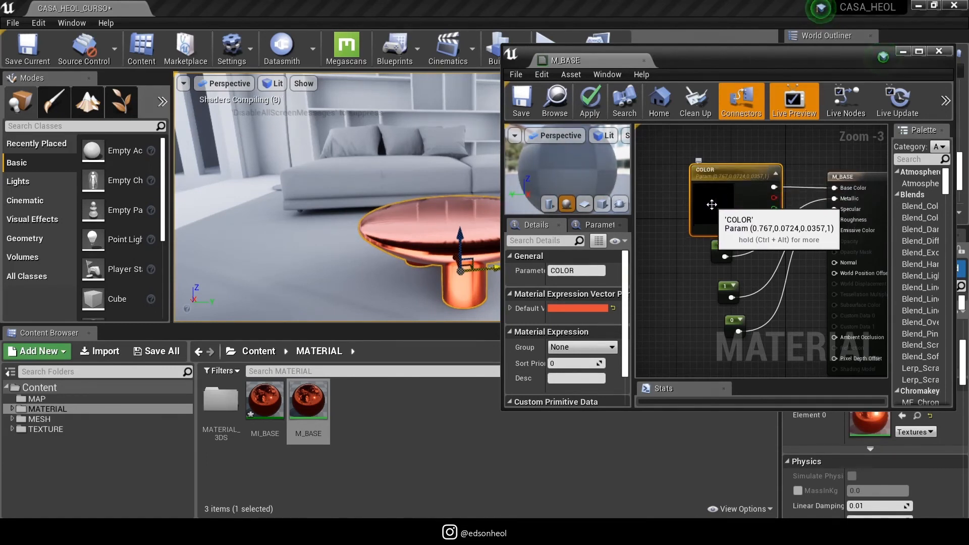
{"action": "left_click_drag", "start_coordinate": [711, 205], "coordinate": [689, 163]}
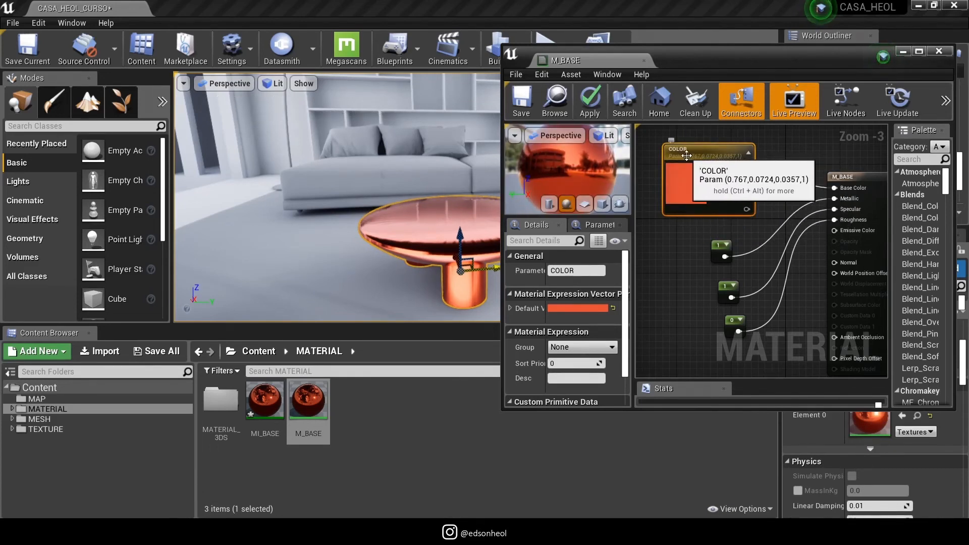
- Convert the Metallic constant to a parameter named METALIC and place it just below the COLOR node
{"action": "left_click", "coordinate": [718, 245]}
{"action": "right_click", "coordinate": [718, 244]}
{"action": "left_click", "coordinate": [755, 250]}
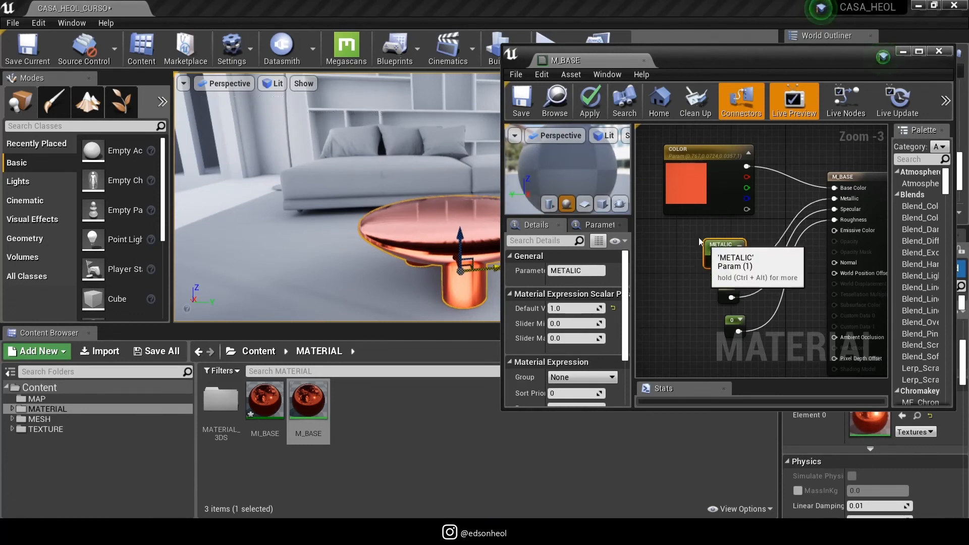
{"action": "left_click_drag", "start_coordinate": [731, 243], "coordinate": [690, 223]}
- Convert the Specular constant to a parameter named SPECULAR and place it below the METALIC node
{"action": "right_click", "coordinate": [725, 290]}
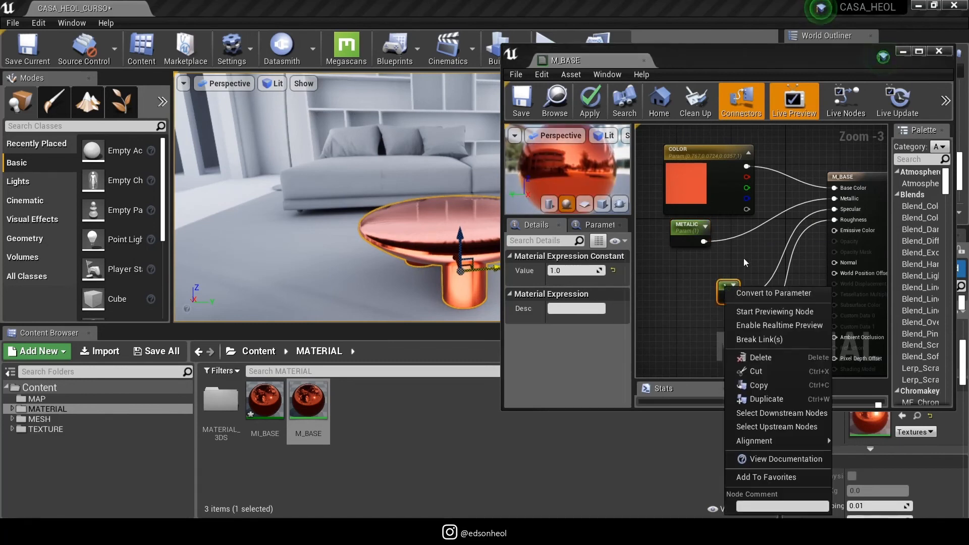
{"action": "left_click", "coordinate": [759, 289]}
{"action": "type", "text": "SPECULAR"}
{"action": "key", "text": "Return"}
{"action": "left_click_drag", "start_coordinate": [743, 293], "coordinate": [699, 285]}
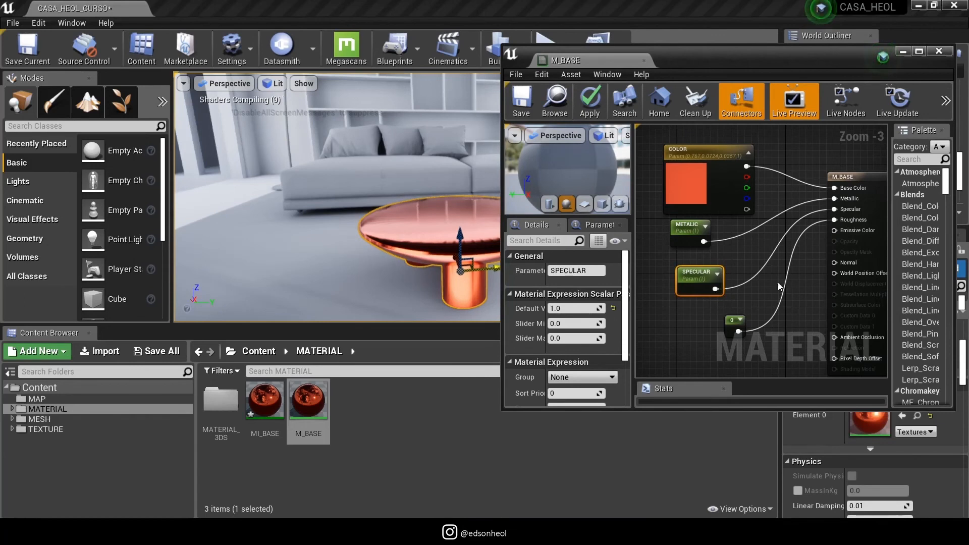
- Convert the Roughness constant to a parameter named ROUGHNESS and place it below the SPECULAR node
{"action": "right_click", "coordinate": [734, 326]}
{"action": "left_click", "coordinate": [759, 97]}
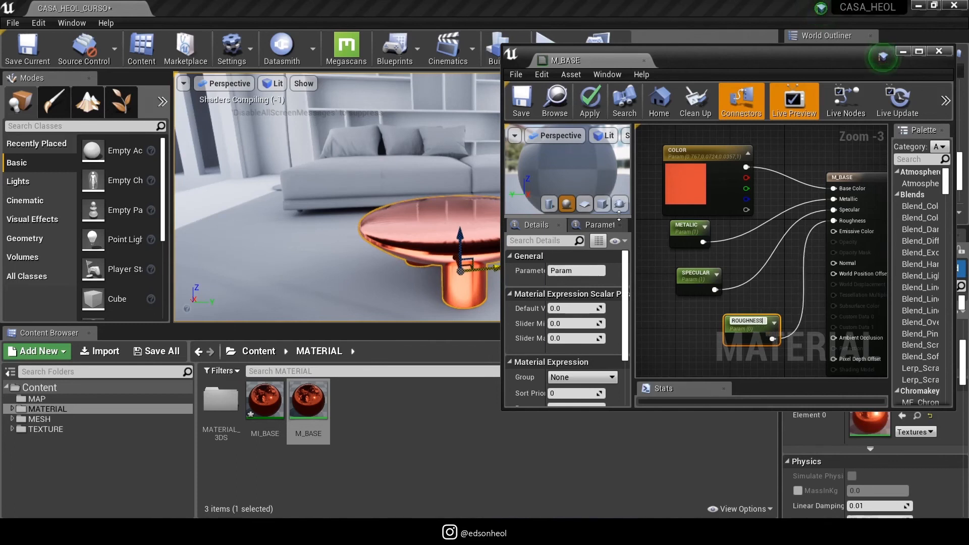
{"action": "key", "text": "Return"}
{"action": "left_click_drag", "start_coordinate": [753, 320], "coordinate": [705, 313]}
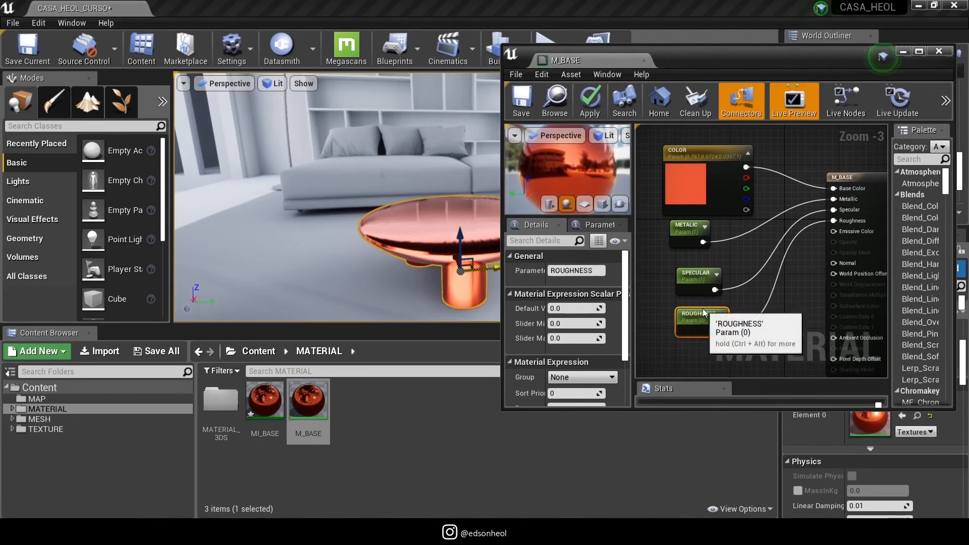
- Save and close the M_BASE material, and open the MI_BASE material instance
{"action": "left_click", "coordinate": [533, 96]}
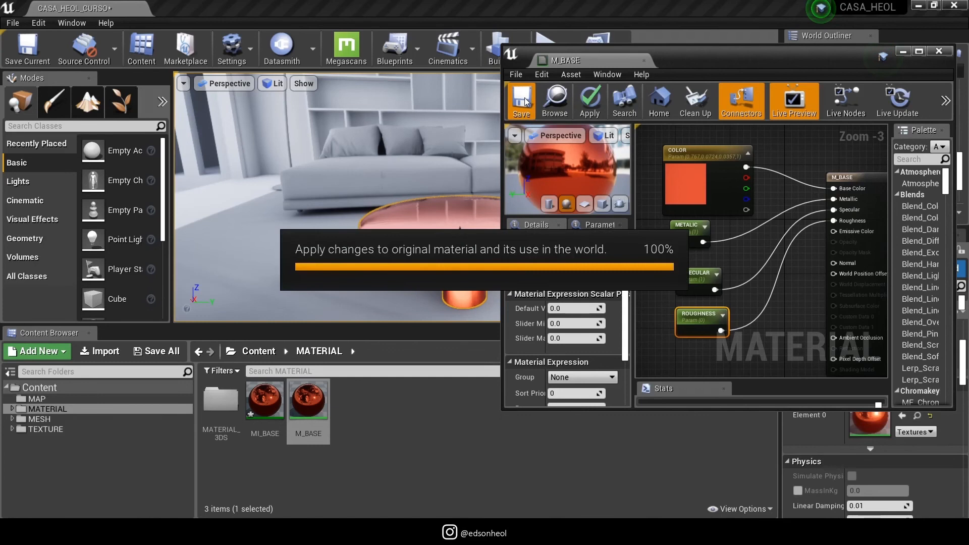
{"action": "left_click", "coordinate": [939, 51]}
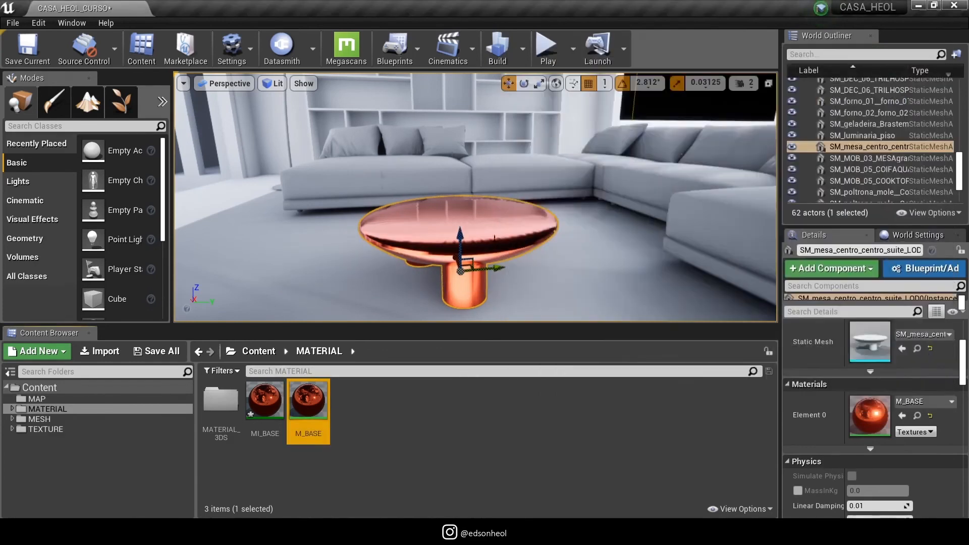
{"action": "double_click", "coordinate": [265, 400]}
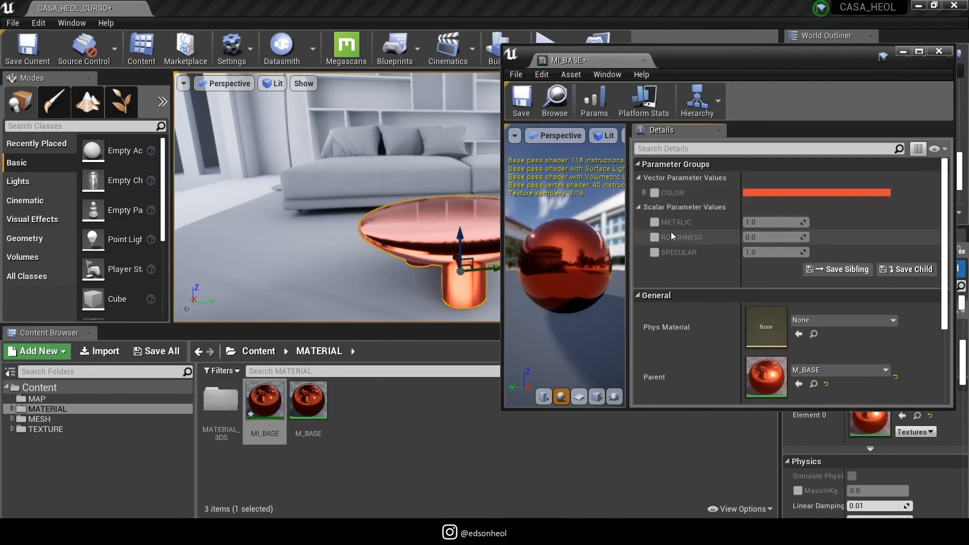
- Enable the COLOR, METALIC, ROUGHNESS and SPECULAR parameter overrides in MI_BASE
{"action": "left_click", "coordinate": [654, 194]}
{"action": "left_click", "coordinate": [654, 222]}
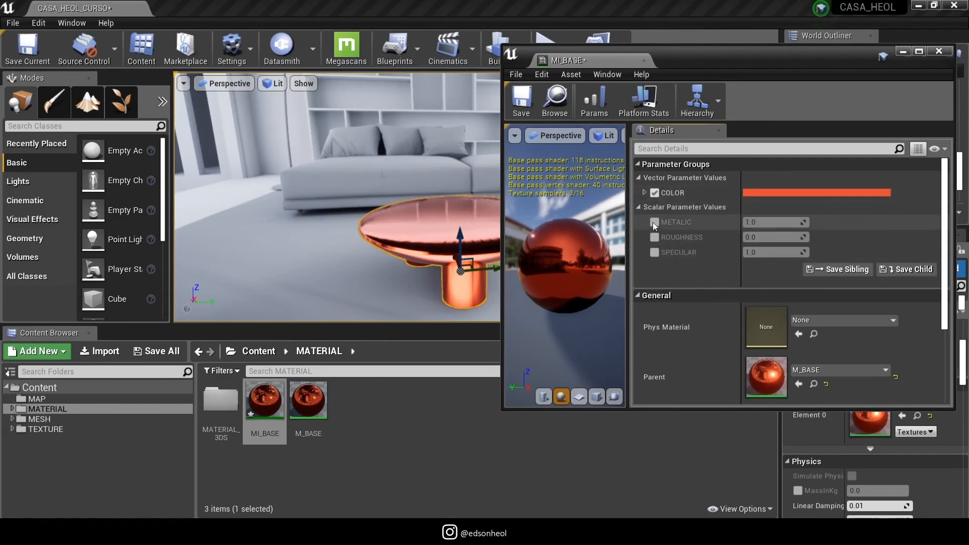
{"action": "left_click", "coordinate": [655, 237]}
{"action": "left_click", "coordinate": [655, 253]}
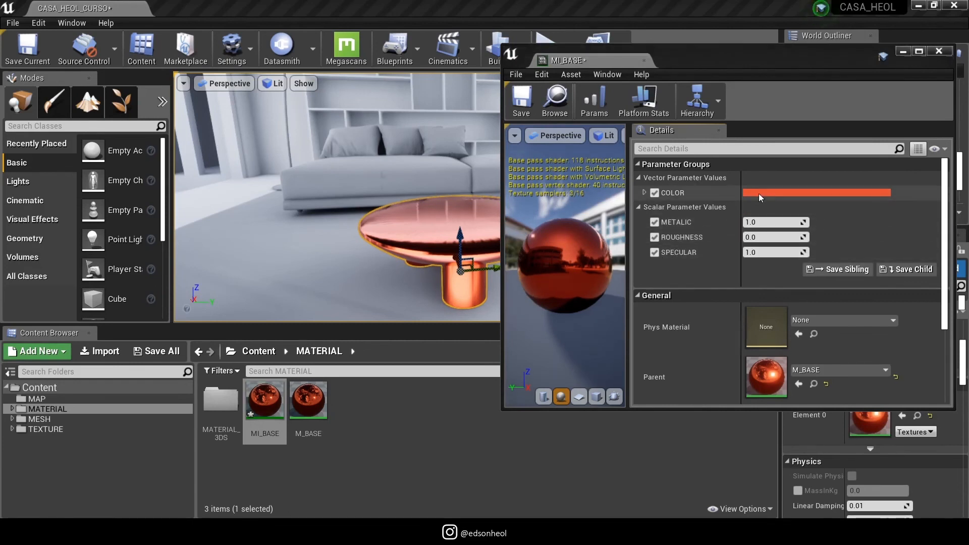
- Set the COLOR parameter of MI_BASE to a saturated magenta
{"action": "left_click", "coordinate": [758, 192]}
{"action": "left_click", "coordinate": [599, 240]}
{"action": "left_click", "coordinate": [673, 483]}
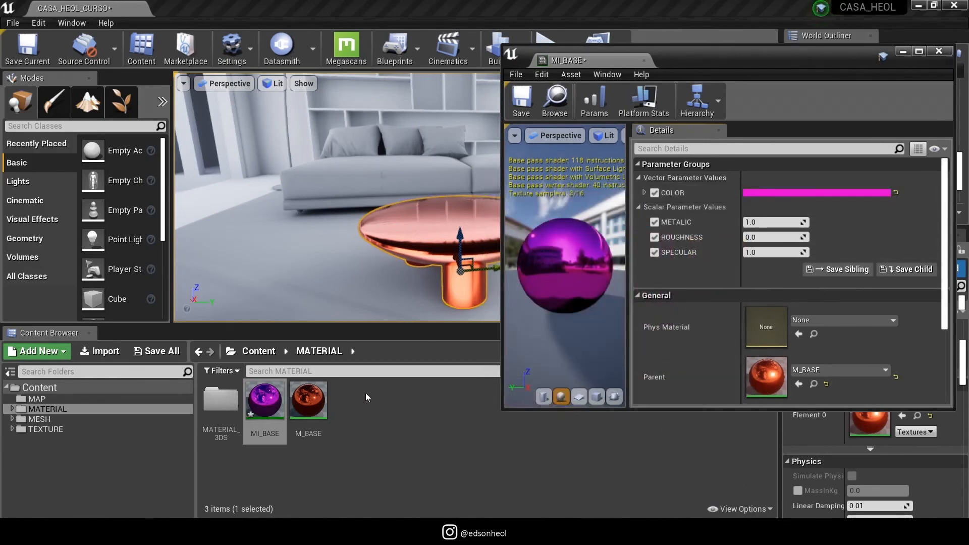
- Set the METALIC parameter of MI_BASE to 0.0 and the ROUGHNESS parameter to 0.3
{"action": "left_click_drag", "start_coordinate": [753, 222], "coordinate": [753, 222]}
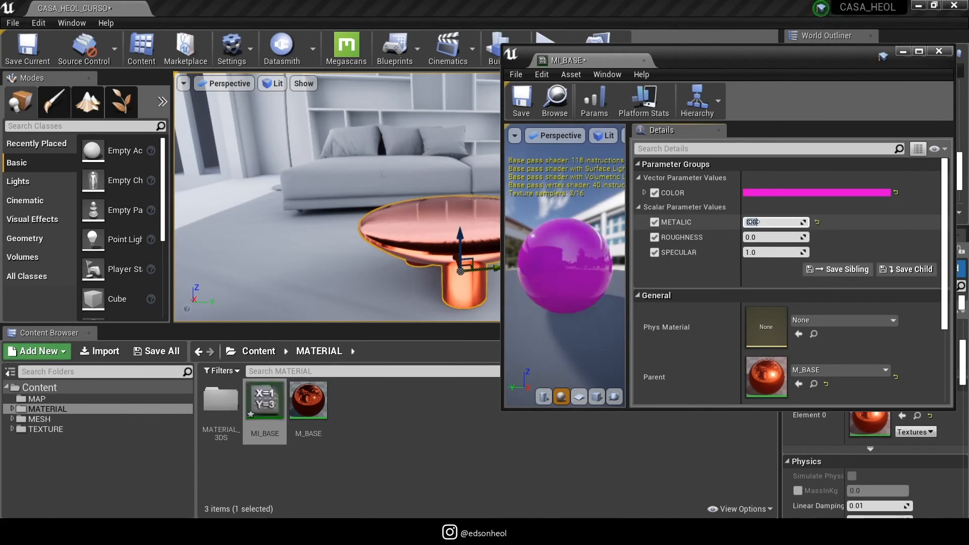
{"action": "left_click", "coordinate": [762, 240]}
{"action": "type", "text": ".3"}
{"action": "key", "text": "Return"}
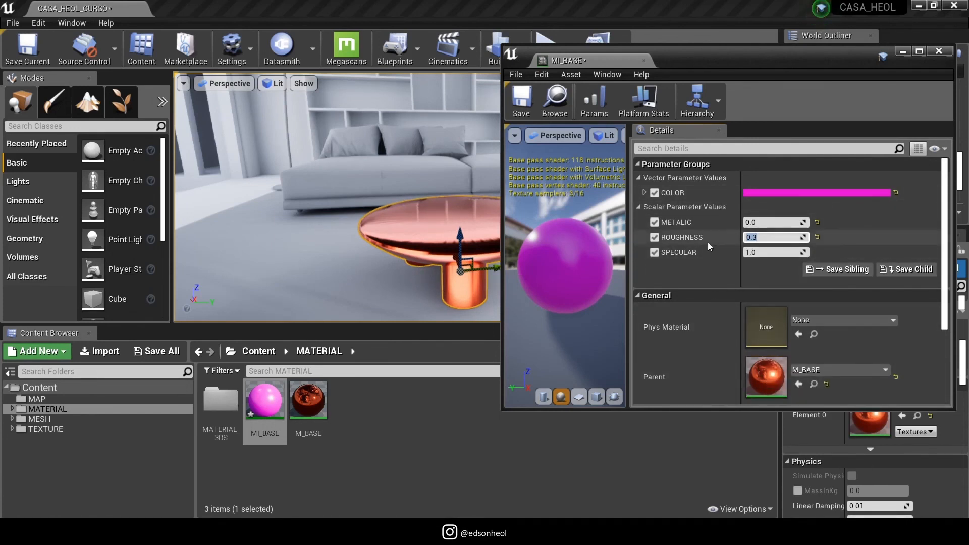
- Close the MI_BASE editor and assign MI_BASE to the coffee table's Element 0 material slot
{"action": "left_click", "coordinate": [942, 54]}
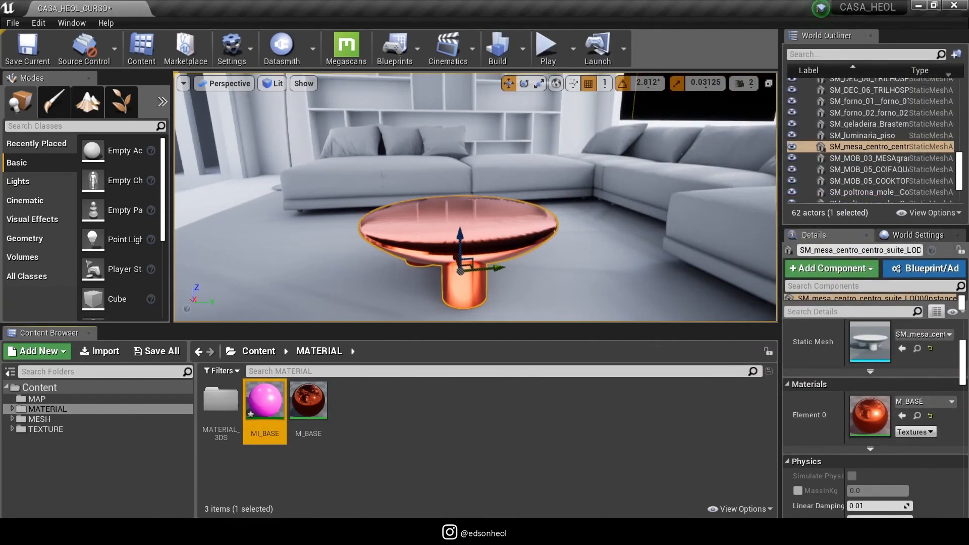
{"action": "left_click", "coordinate": [902, 415]}
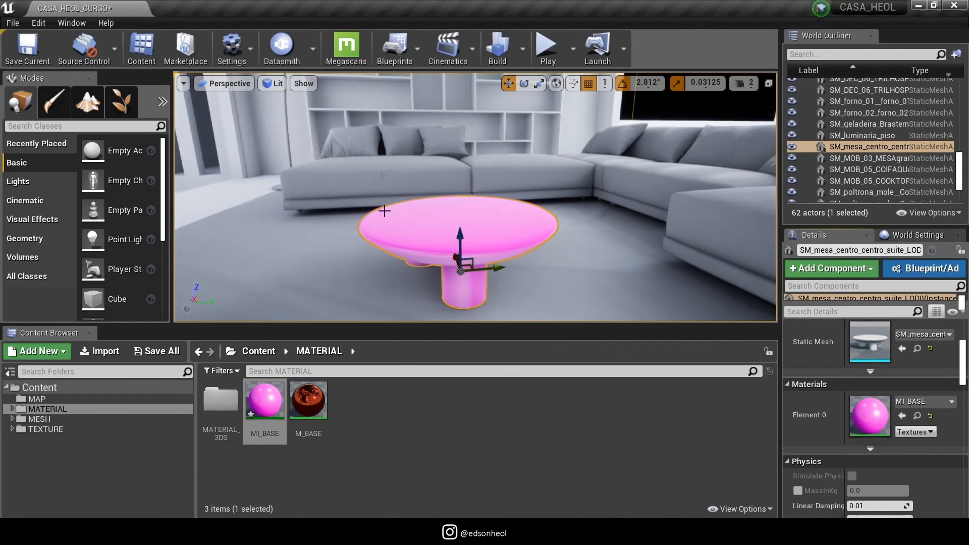
- Reopen MI_BASE and change its COLOR parameter to a pinkish red, hex sRGB E33351FF
{"action": "double_click", "coordinate": [264, 402]}
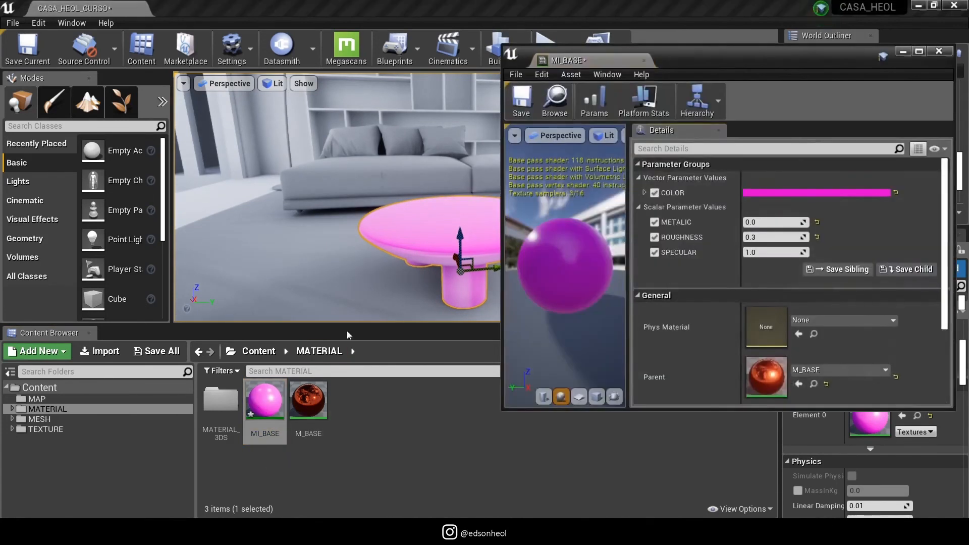
{"action": "left_click", "coordinate": [788, 192]}
{"action": "mouse_move", "coordinate": [610, 259]}
{"action": "left_mouse_down"}
{"action": "mouse_move", "coordinate": [567, 247]}
{"action": "mouse_move", "coordinate": [537, 267]}
{"action": "mouse_move", "coordinate": [575, 322]}
{"action": "mouse_move", "coordinate": [546, 323]}
{"action": "mouse_move", "coordinate": [590, 283]}
{"action": "mouse_move", "coordinate": [553, 237]}
{"action": "mouse_move", "coordinate": [604, 231]}
{"action": "mouse_move", "coordinate": [631, 243]}
{"action": "mouse_move", "coordinate": [565, 232]}
{"action": "mouse_move", "coordinate": [539, 261]}
{"action": "mouse_move", "coordinate": [564, 295]}
{"action": "mouse_move", "coordinate": [547, 321]}
{"action": "mouse_move", "coordinate": [558, 339]}
{"action": "mouse_move", "coordinate": [631, 300]}
{"action": "mouse_move", "coordinate": [641, 314]}
{"action": "mouse_move", "coordinate": [646, 283]}
{"action": "left_mouse_up"}
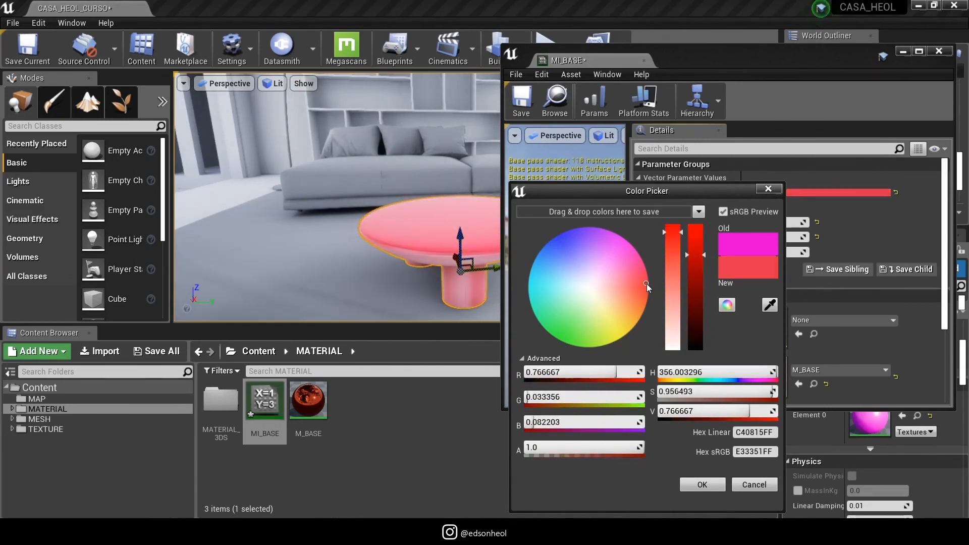
{"action": "left_click", "coordinate": [701, 484]}
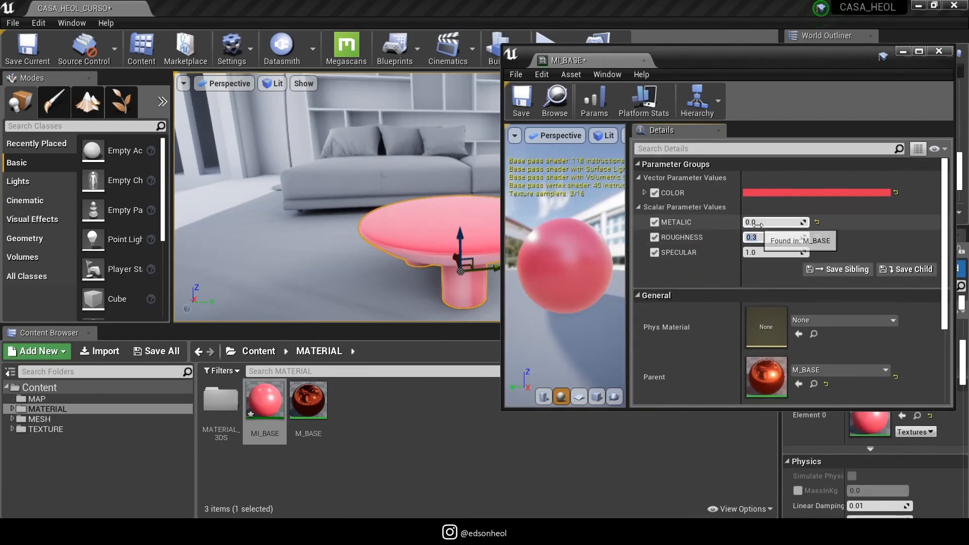